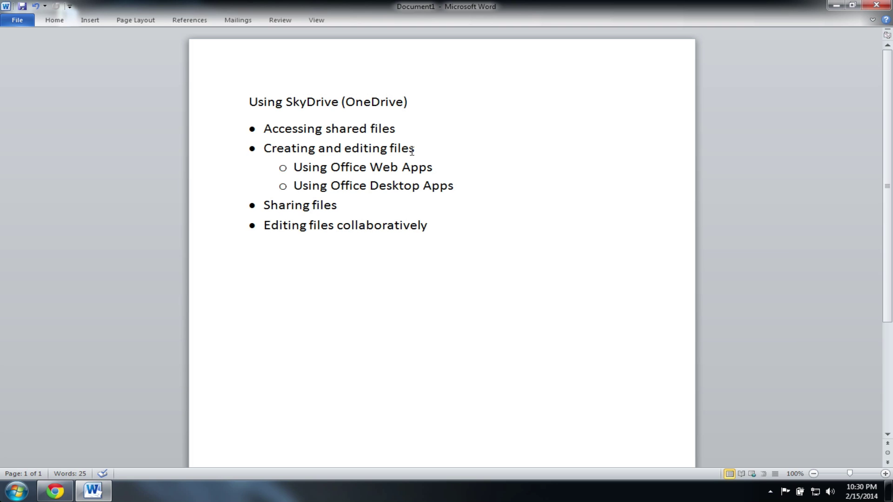
Step: Minimize the Word window holding the 'Using SkyDrive (OneDrive)' outline
left_click(93, 491)
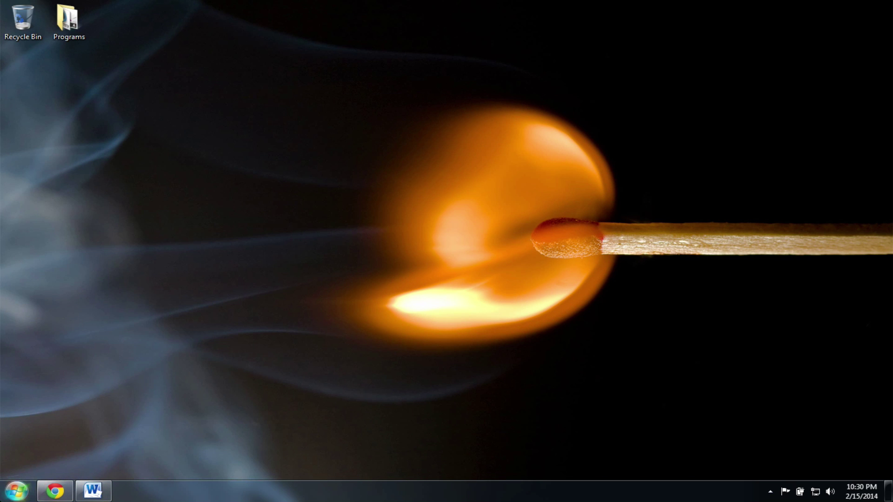
Step: Launch Internet Explorer from the Start menu and go to skydrive.com
left_click(16, 491)
left_click(96, 208)
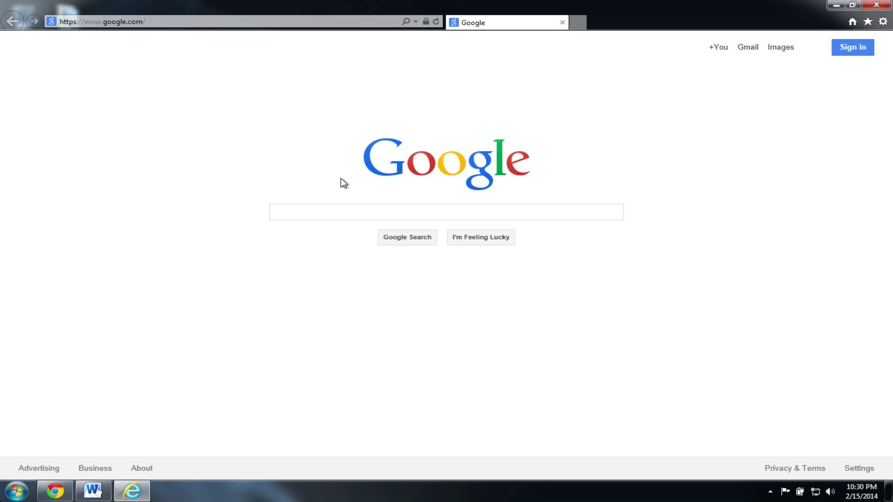
left_click(235, 20)
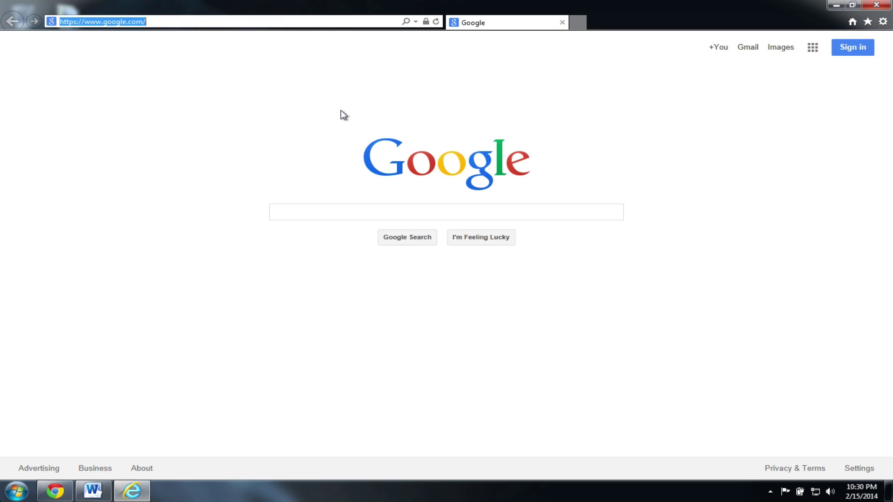
type("skydrive.com/")
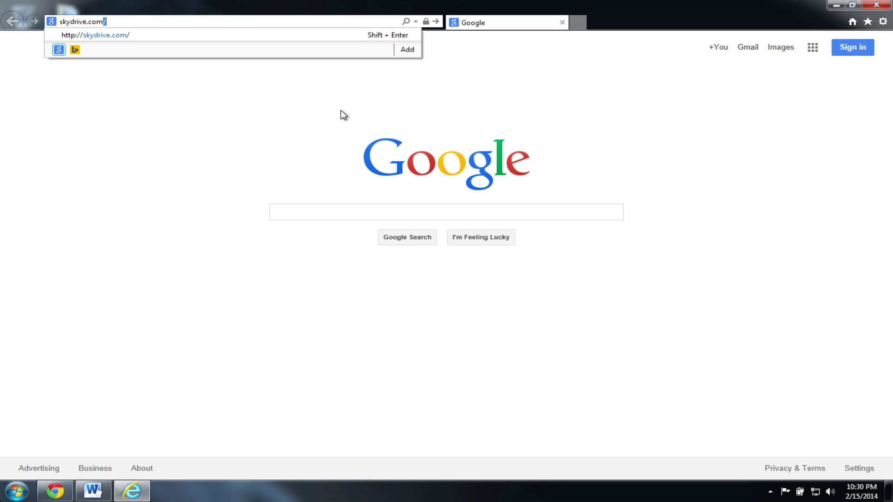
key("Return")
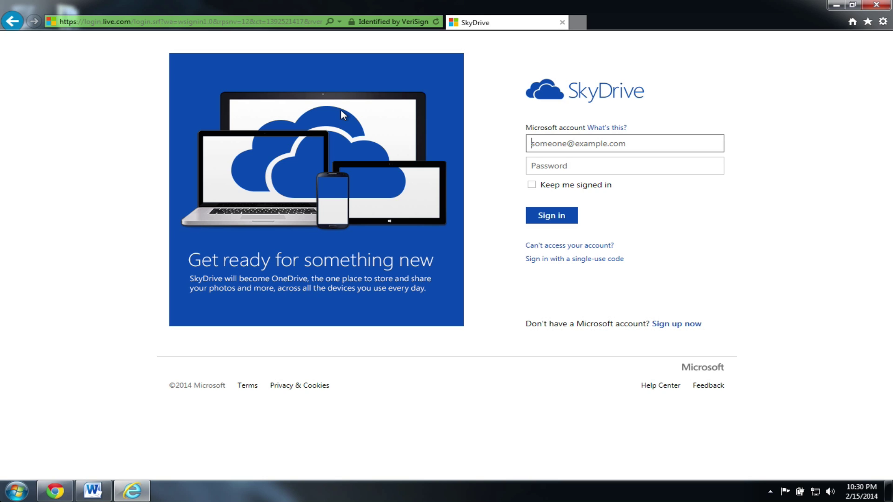
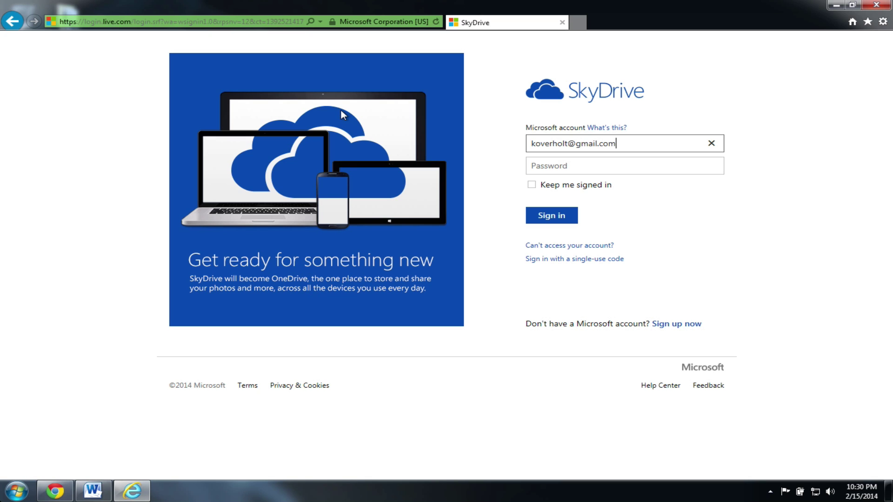
Step: Sign in to SkyDrive with the Microsoft account e-mail and the autofilled password
key("Tab")
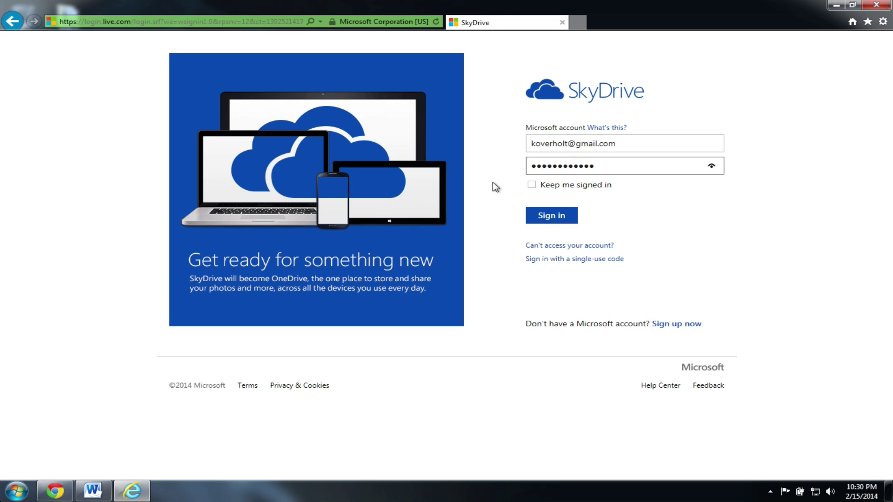
left_click(551, 215)
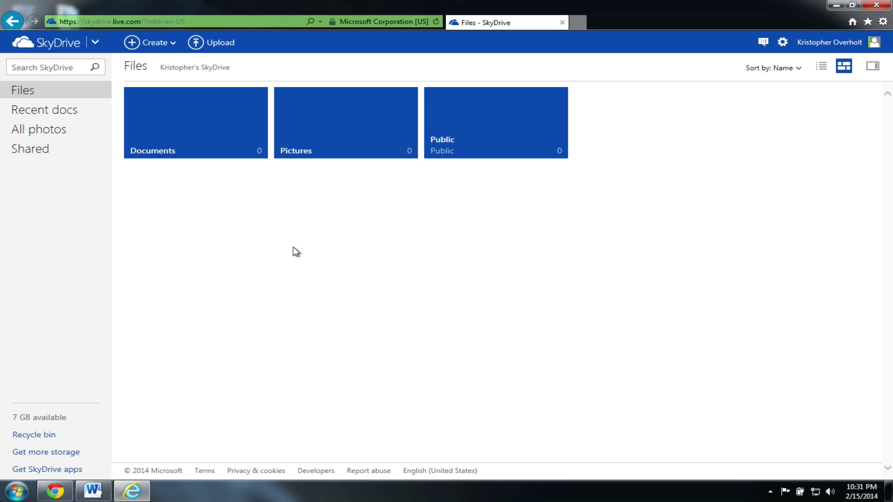
Step: Under Shared, open the Fire Service Committee folder and its Committee Reorganization document
left_click(45, 149)
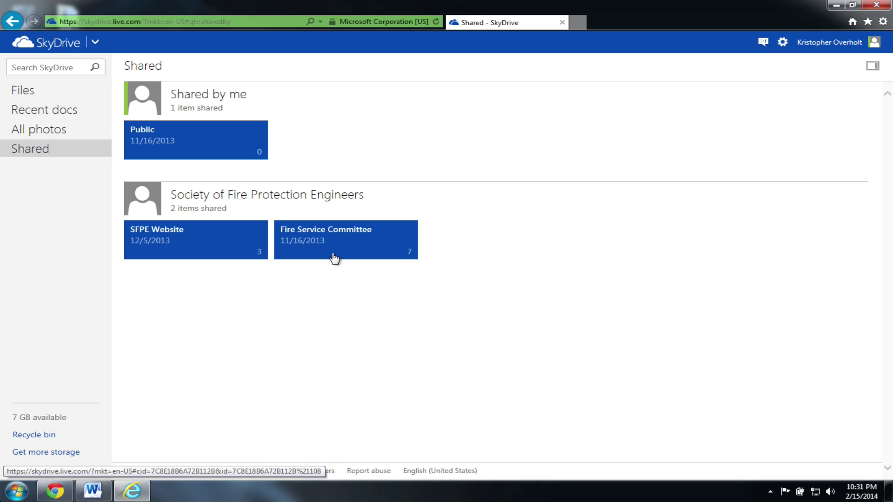
left_click(368, 251)
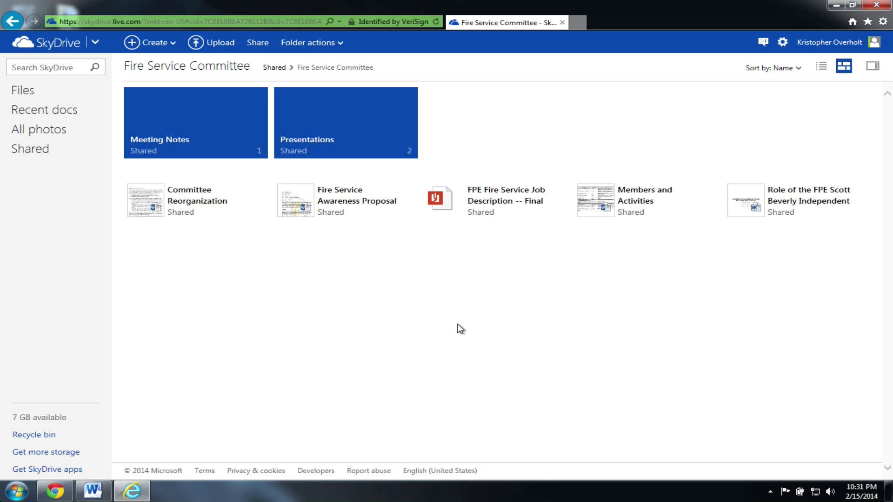
left_click(214, 205)
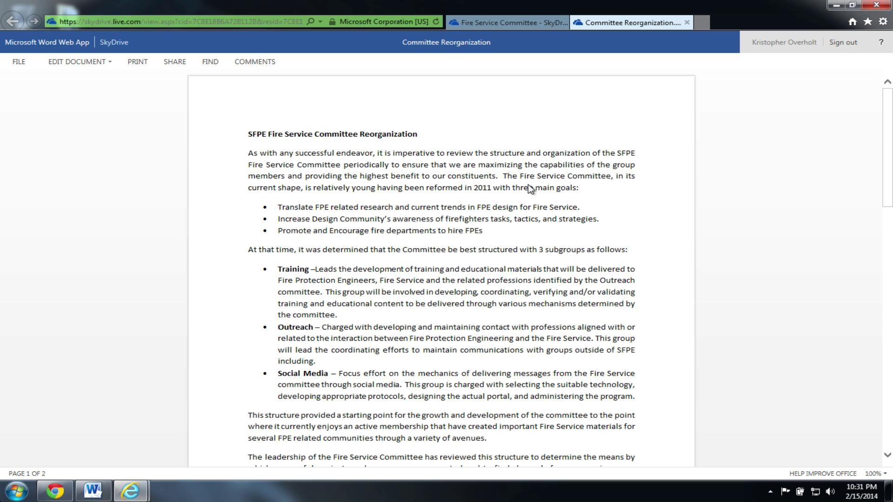
Step: Scroll through Committee Reorganization, then open the EDIT DOCUMENT dropdown
scroll(474, 265, "down", 10)
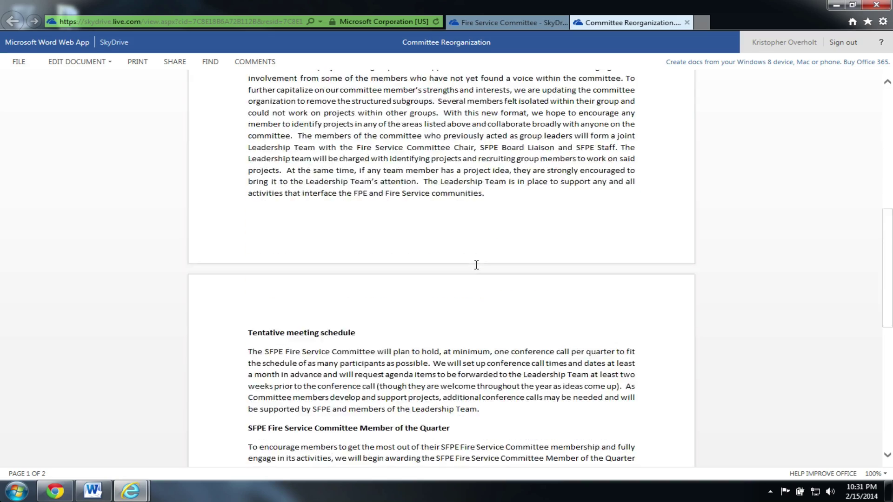
scroll(476, 265, "up", 15)
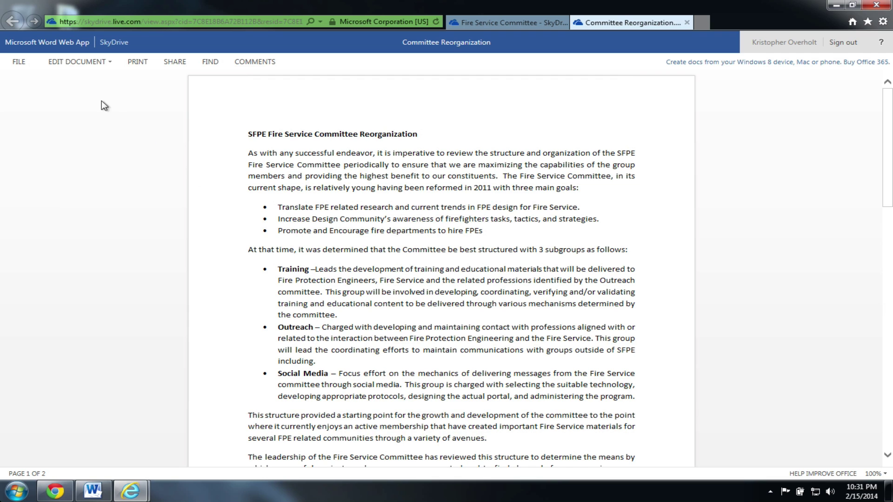
left_click(99, 64)
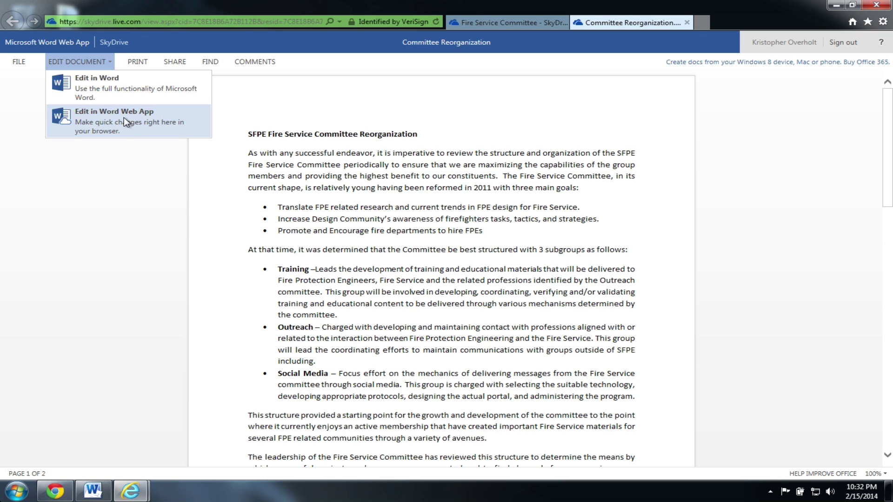
Step: Edit Committee Reorganization in Word Web App, put the cursor in the title, and view recent documents
left_click(84, 118)
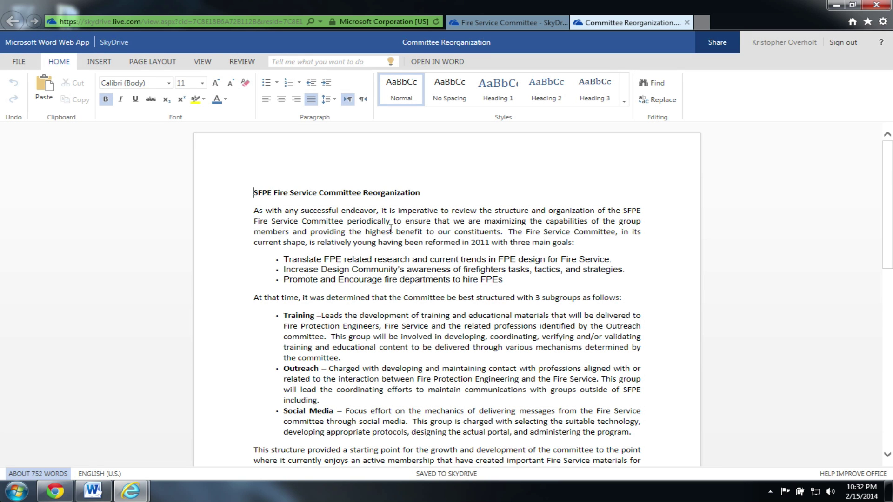
left_click(400, 212)
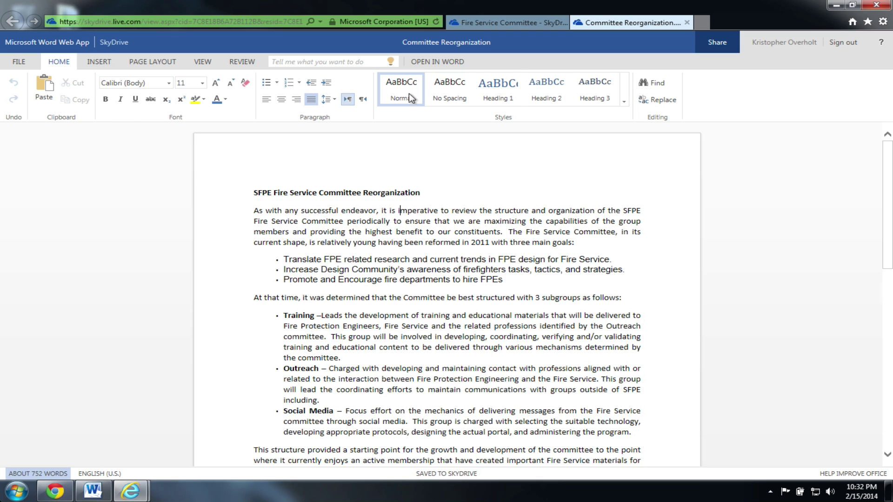
key("Up")
key("End")
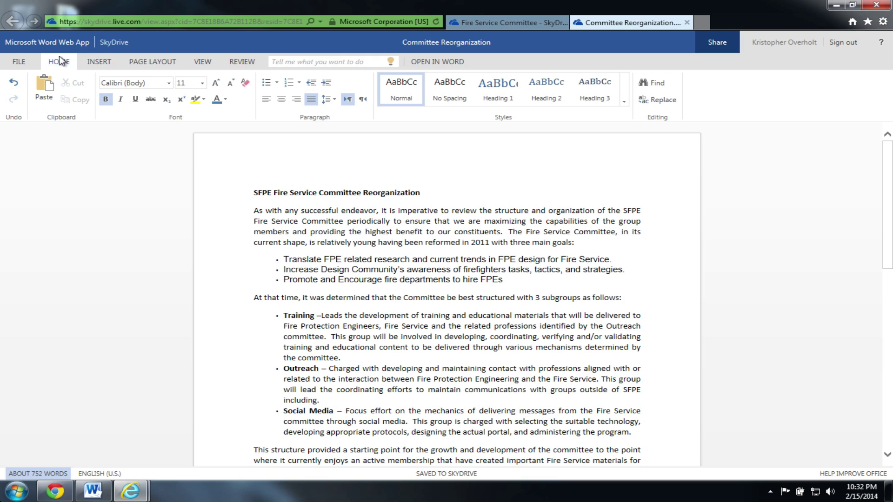
left_click(19, 62)
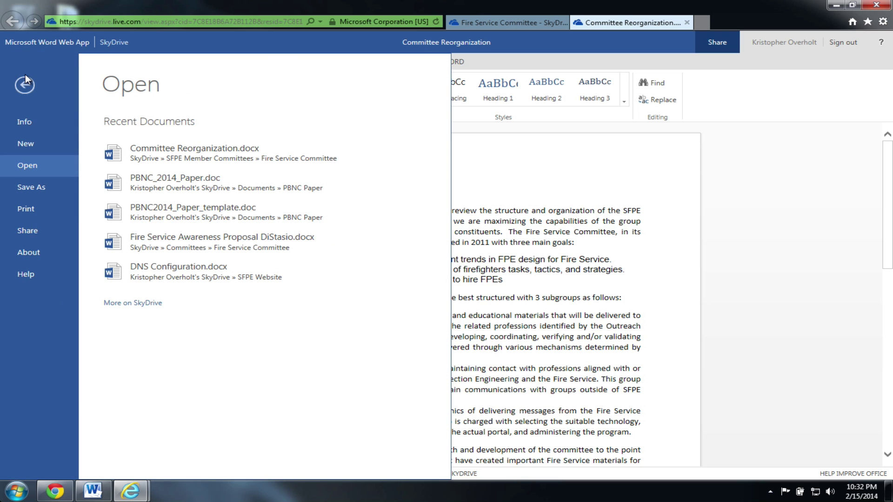
left_click(25, 80)
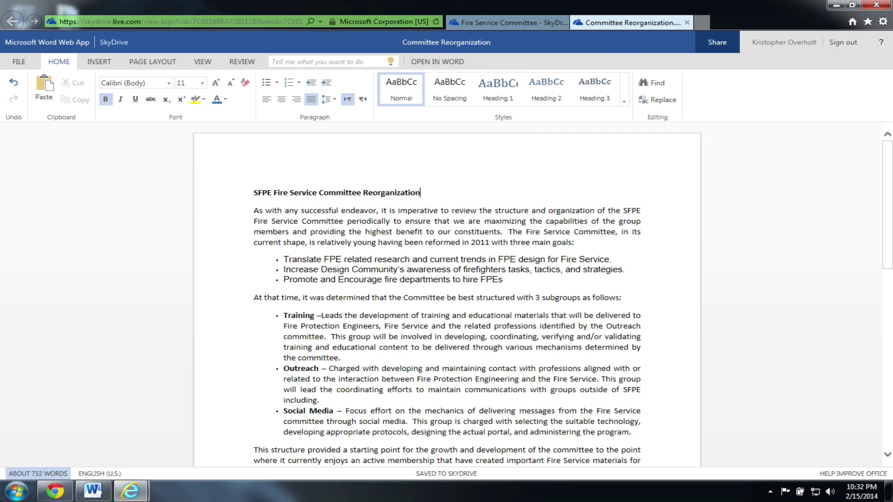
Step: Close the editing tab and reopen Committee Reorganization from the Fire Service Committee folder
left_click(687, 24)
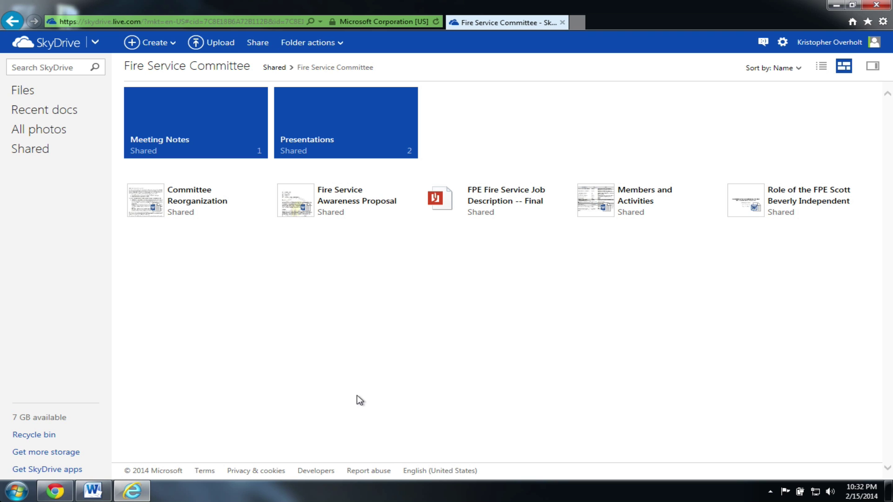
left_click(207, 211)
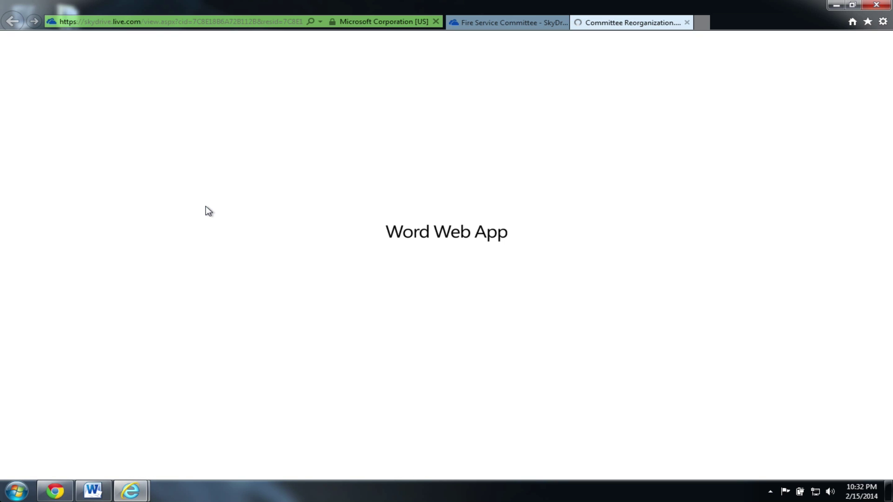
Step: Choose EDIT DOCUMENT > Edit in Word and confirm opening the file in desktop Word
left_click(90, 66)
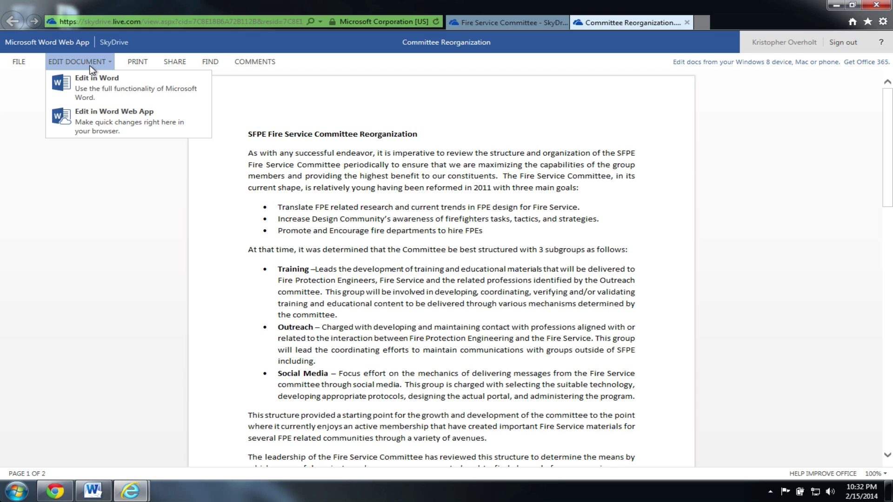
left_click(105, 89)
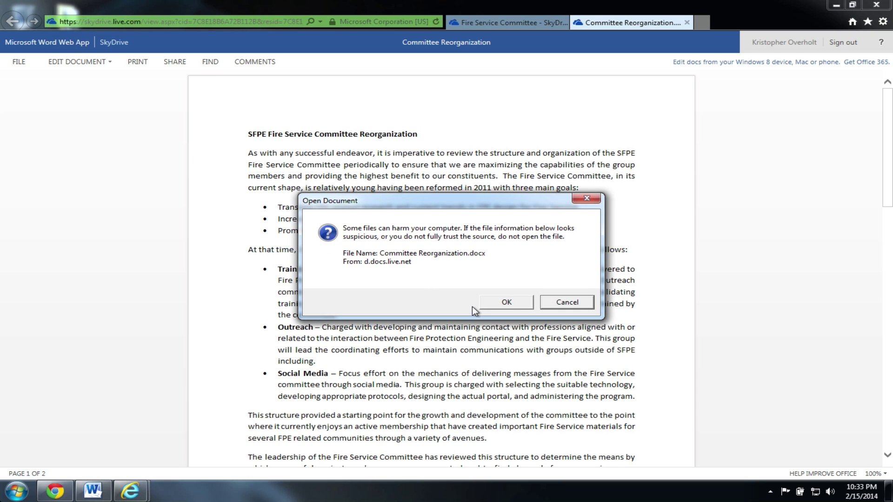
left_click(517, 303)
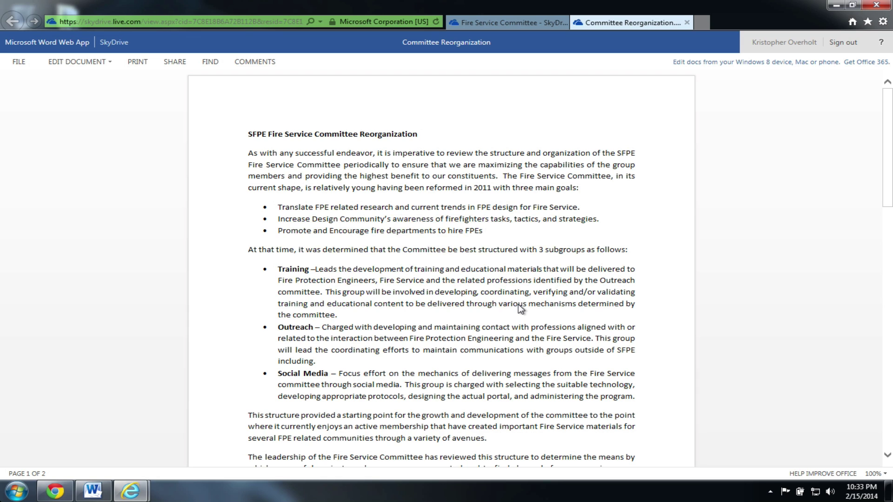
left_click(519, 305)
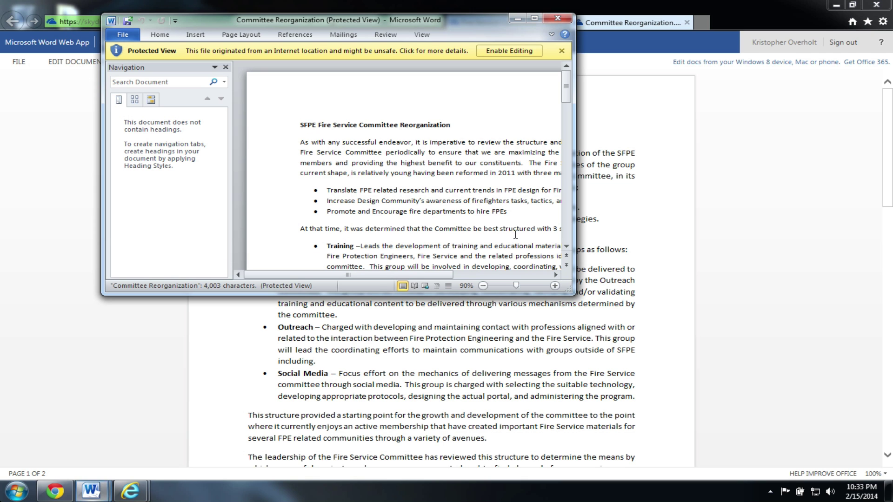
Step: Maximize Word, enable editing on Committee Reorganization, and expand the Home ribbon
left_click(535, 18)
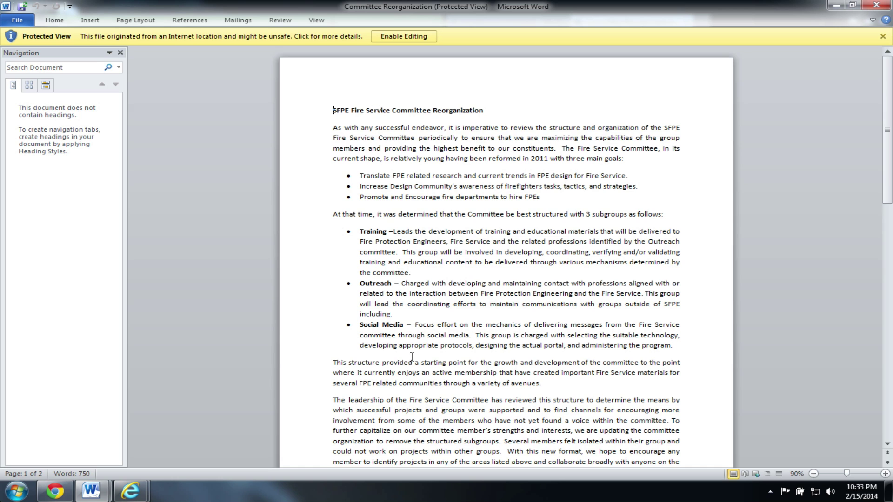
left_click(404, 35)
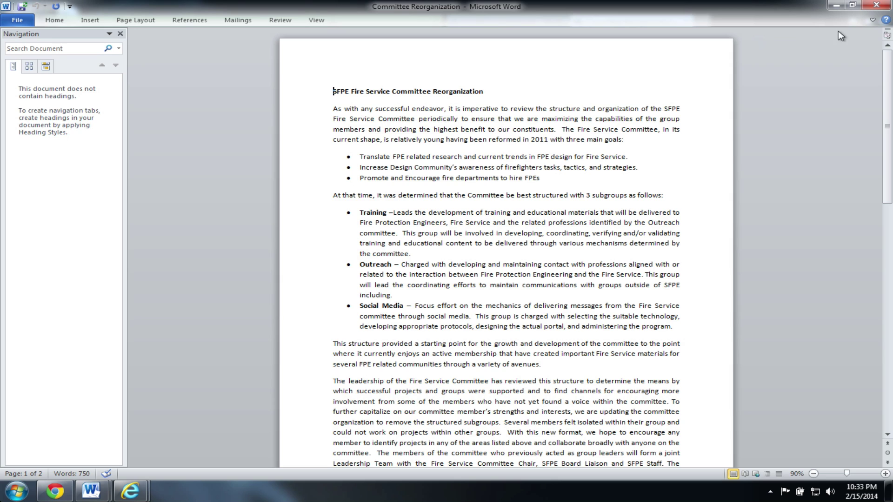
left_click(872, 20)
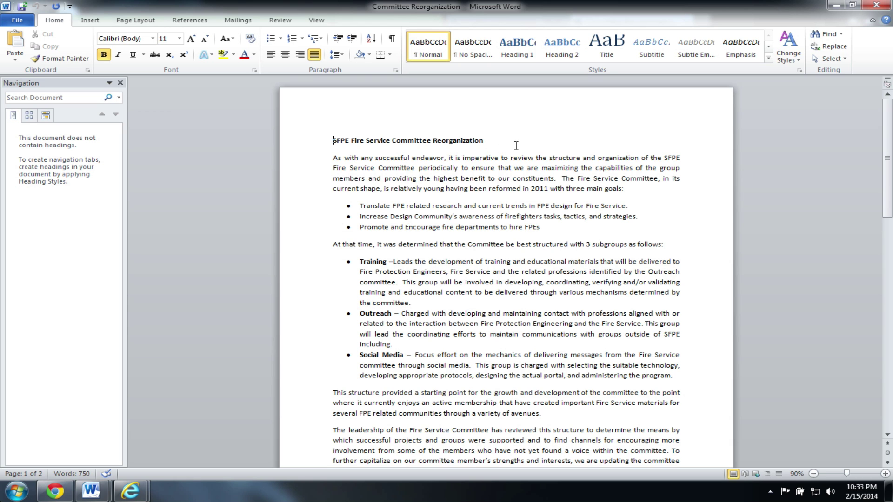
Step: Close desktop Word and the Committee Reorganization browser tab
left_click(876, 5)
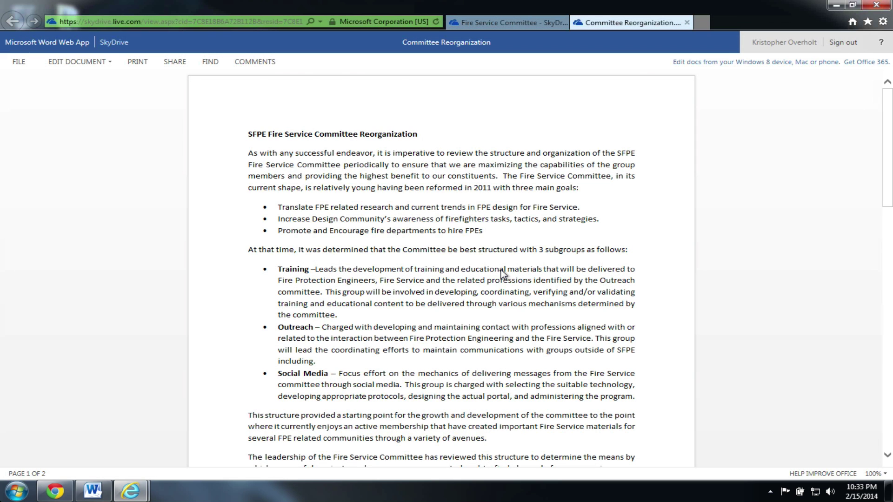
left_click(687, 22)
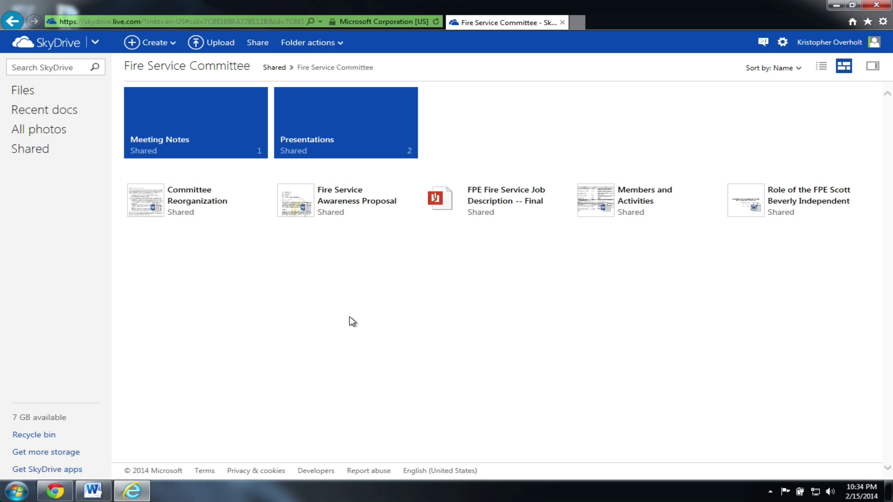
left_click(53, 160)
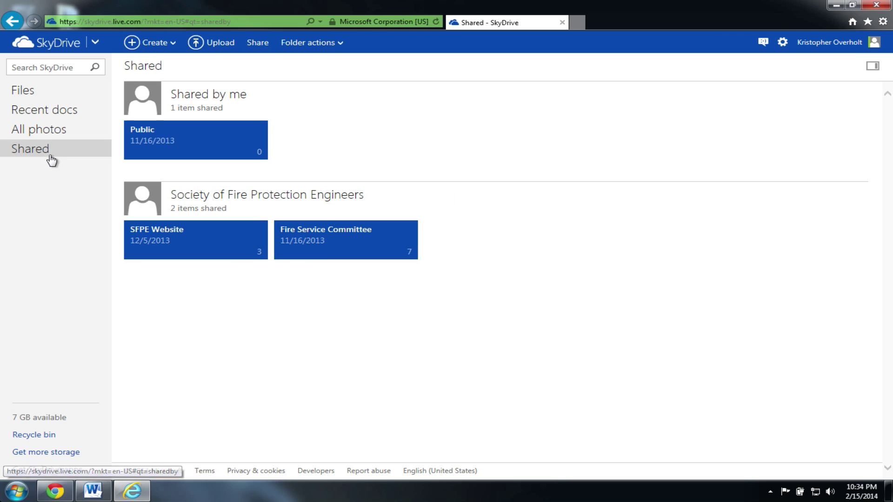
left_click(352, 251)
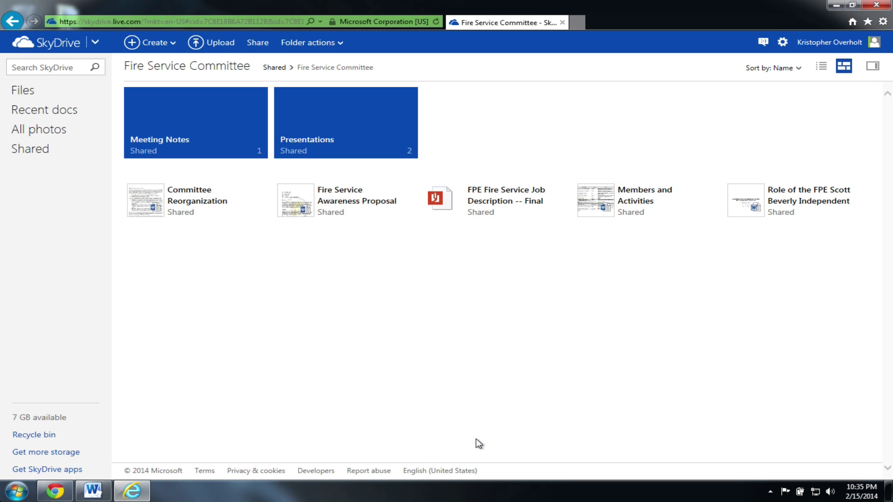
left_click(51, 154)
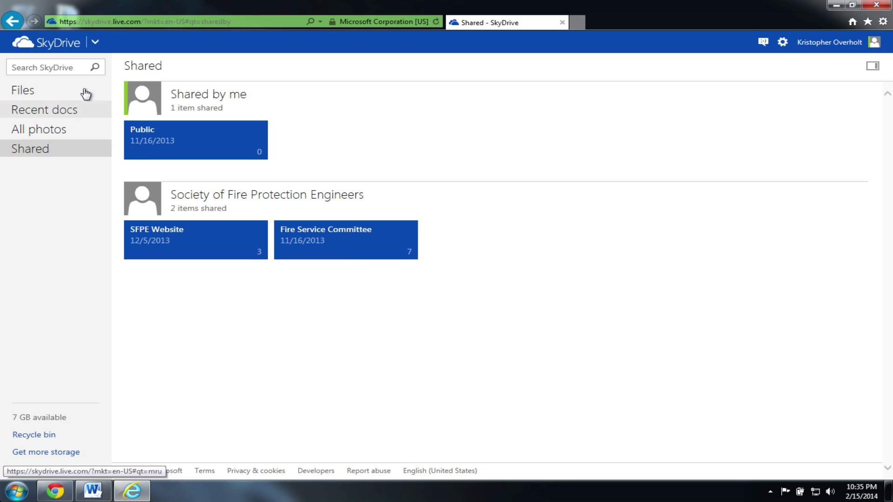
left_click(40, 90)
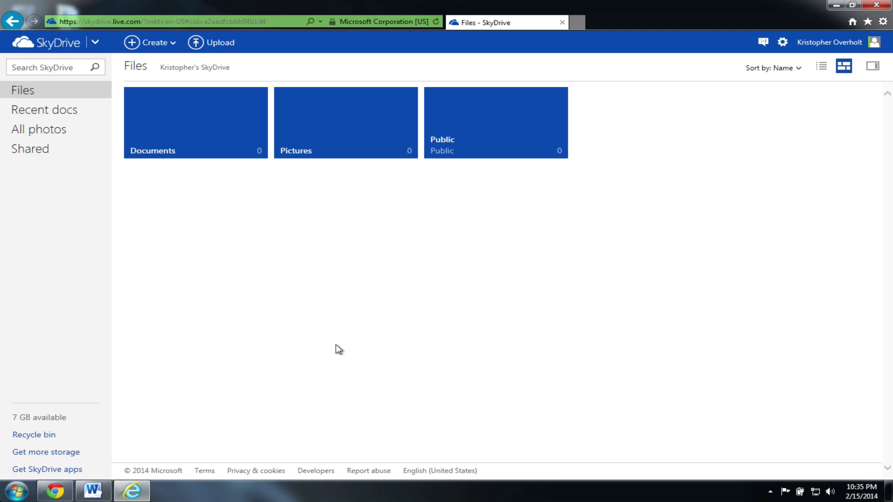
left_click(209, 147)
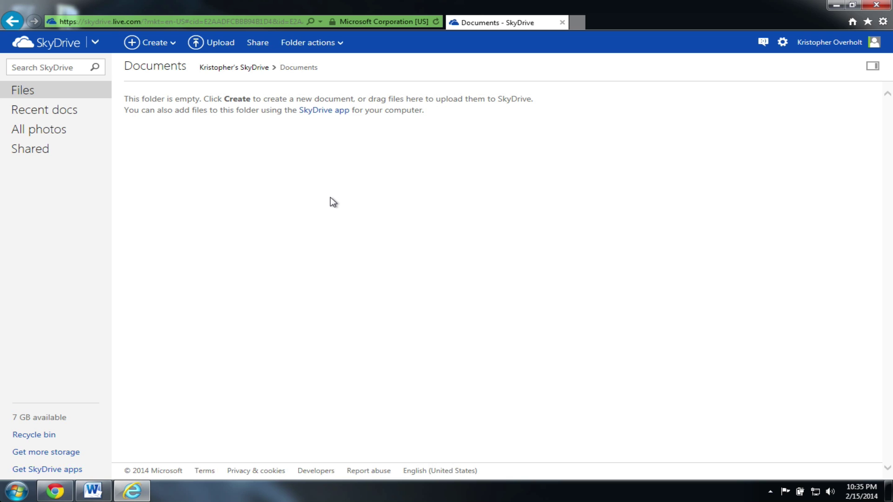
left_click(69, 155)
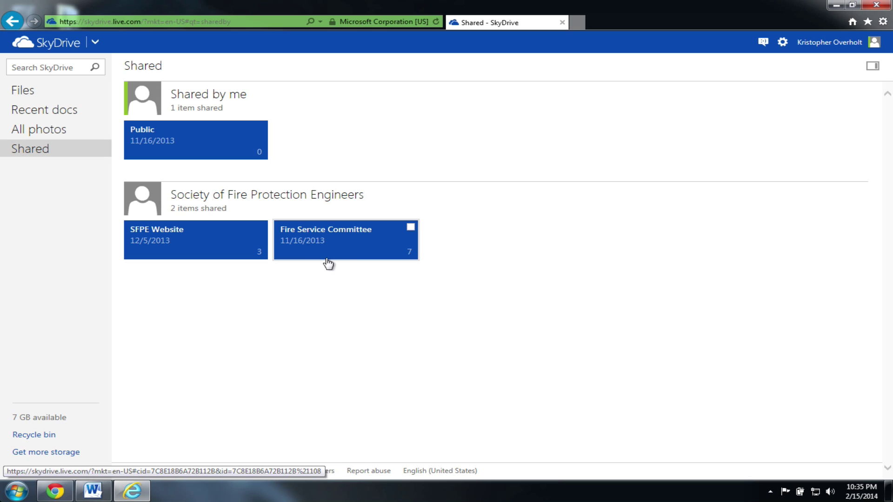
left_click(321, 231)
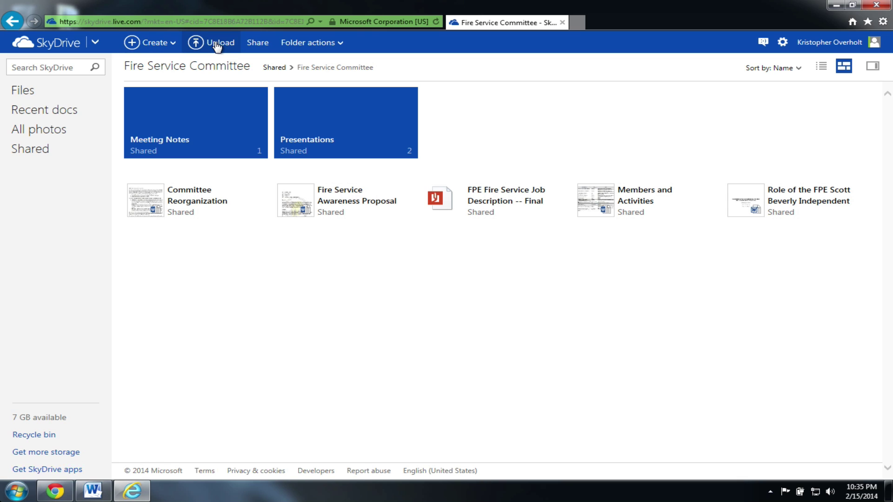
Step: Create a new blank Word document, Document1, from SkyDrive's Create menu
left_click(156, 45)
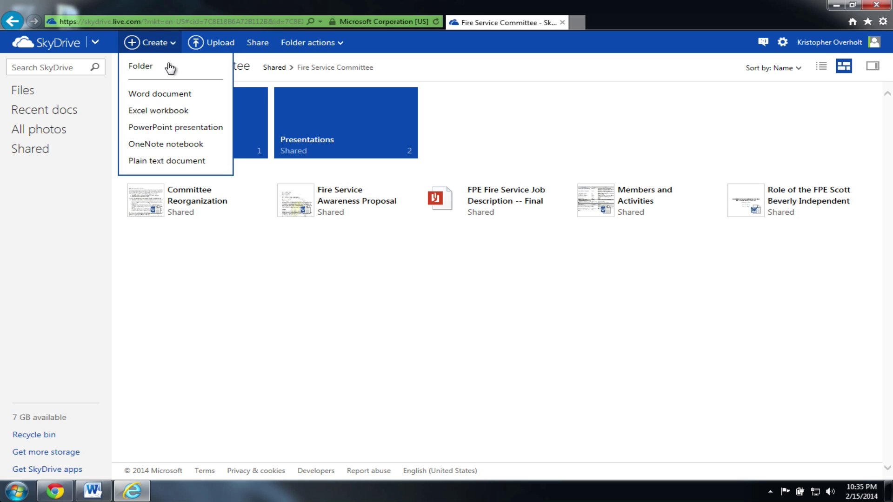
left_click(181, 94)
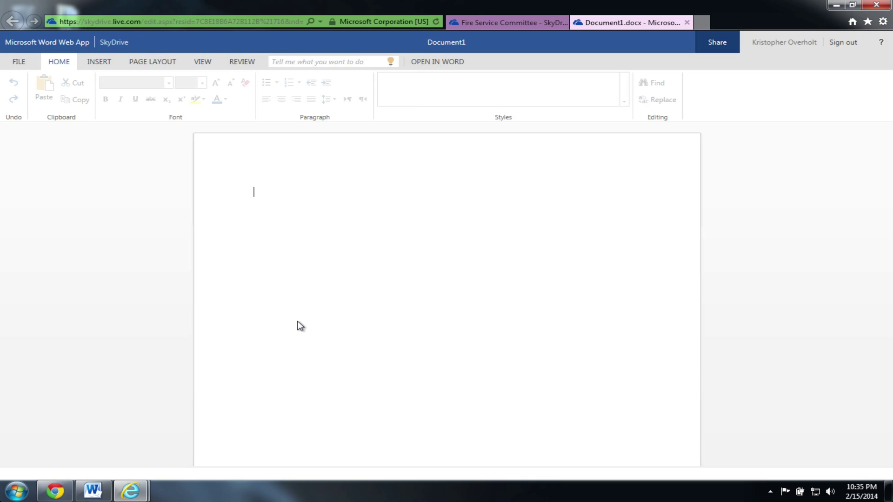
Step: Dismiss the Can't Rename Yet message, enter 'This is a test' in Document1, and close its tab
left_click(449, 42)
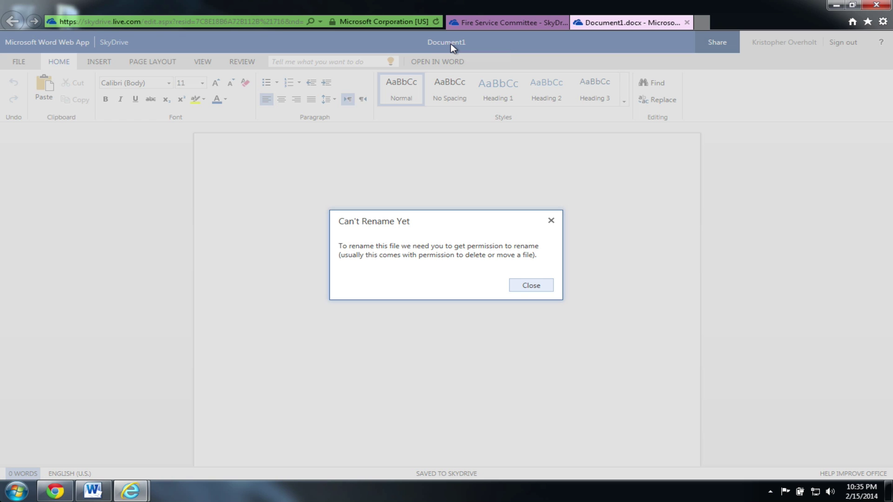
left_click(532, 286)
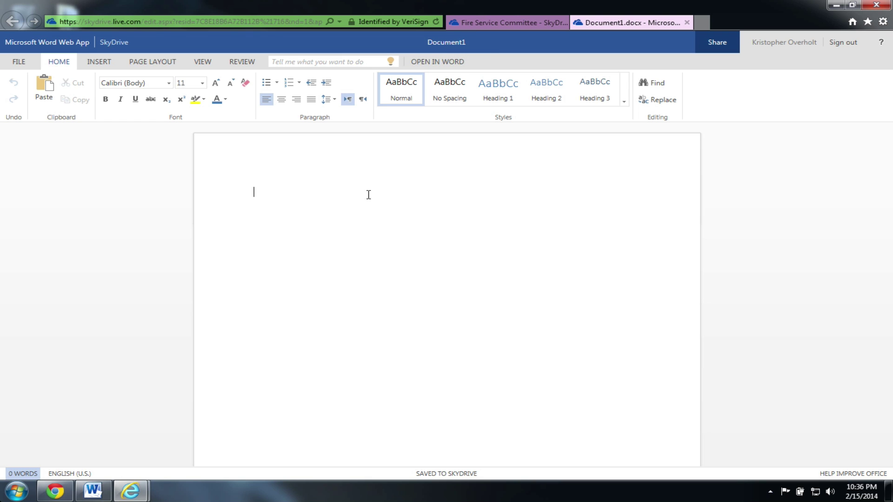
type("This is a test")
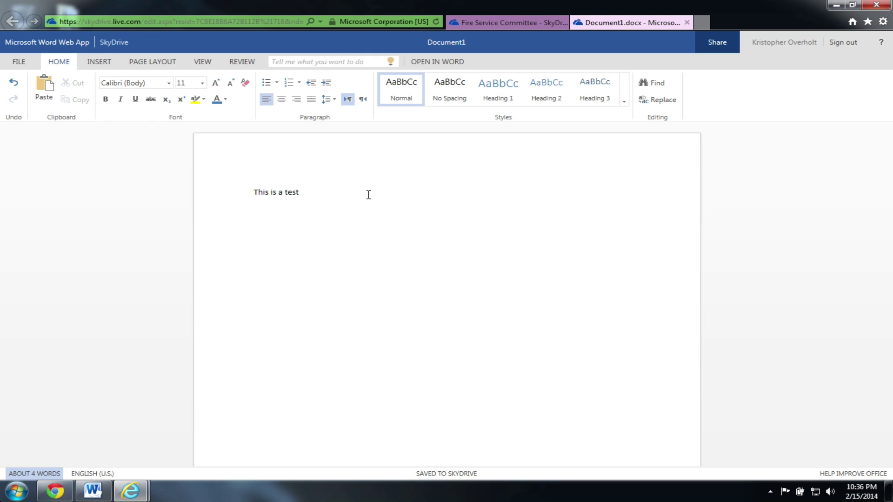
left_click(686, 23)
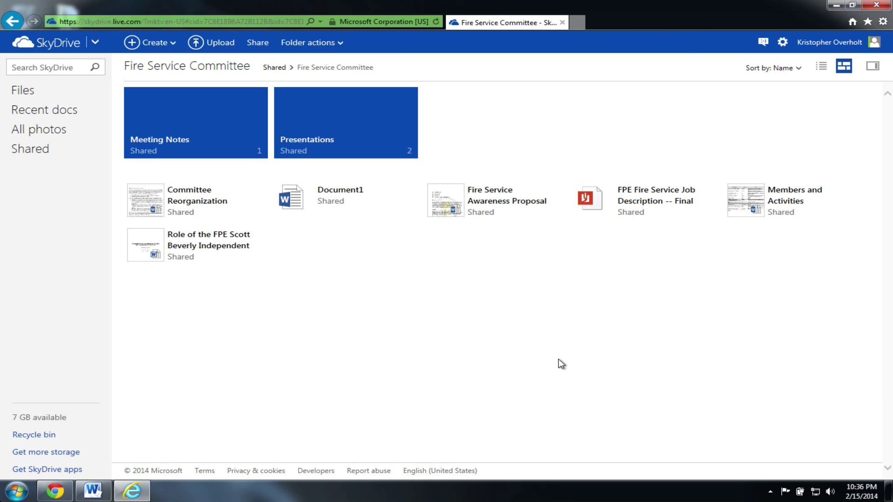
Step: Delete Document1 from the Fire Service Committee folder and go to the empty personal Documents folder
right_click(348, 193)
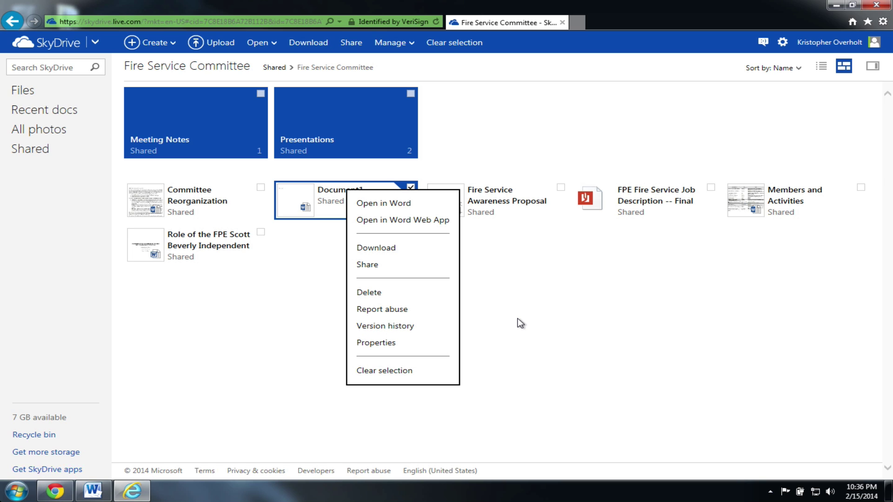
left_click(402, 294)
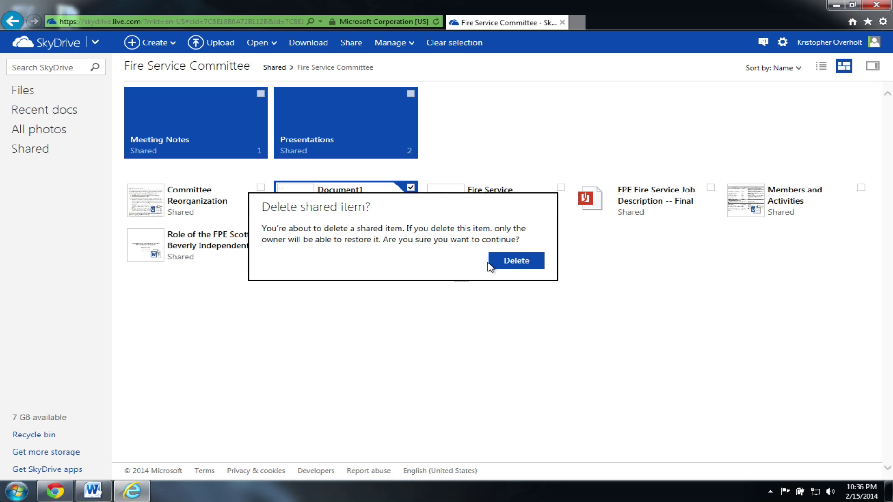
left_click(509, 261)
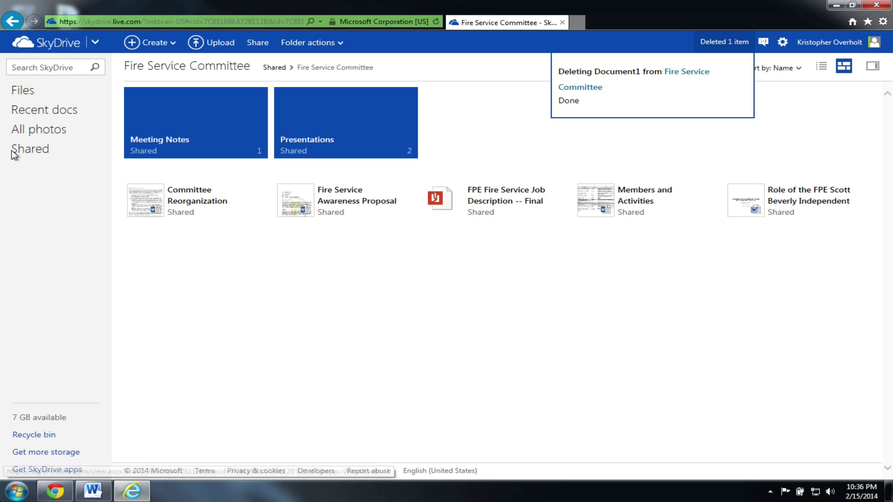
left_click(28, 90)
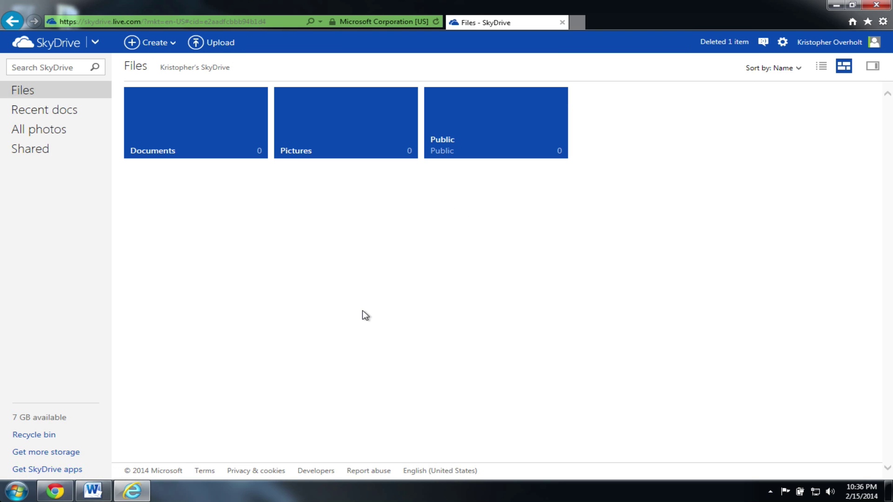
left_click(198, 119)
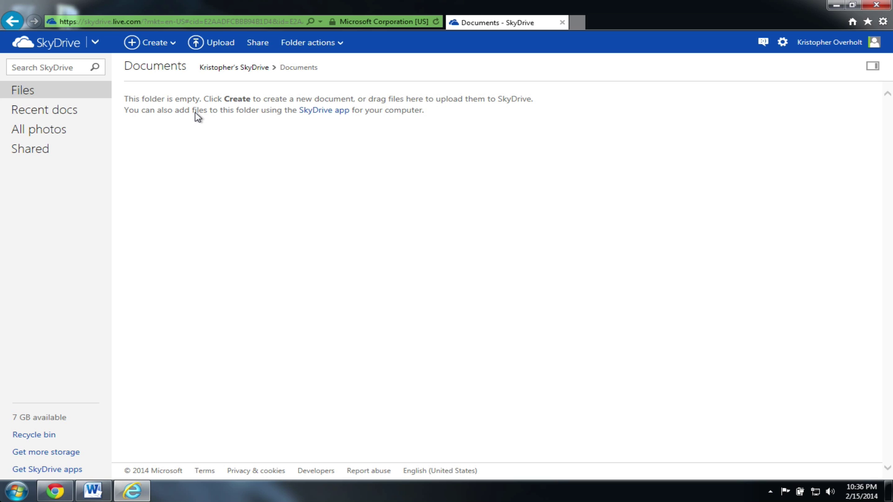
Step: Select the 'Creating and editing files' line in the Word outline, then return to SkyDrive Documents
left_click(93, 492)
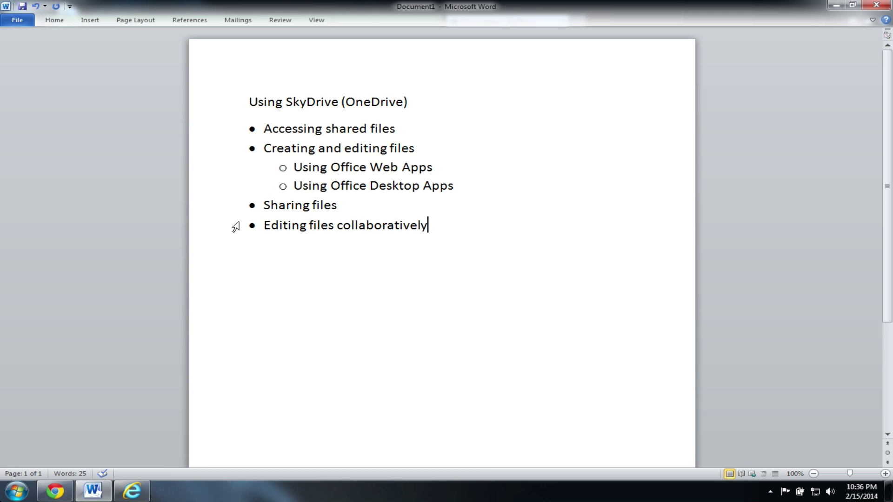
left_click(263, 148)
triple_click(350, 149)
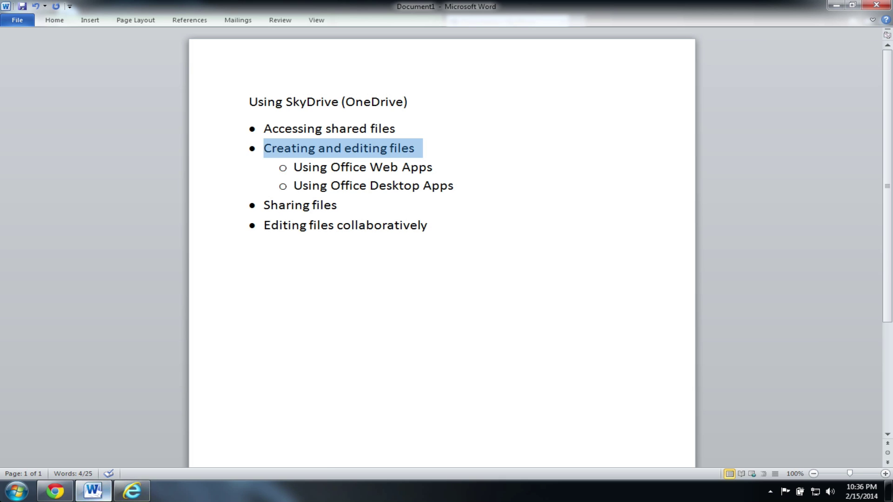
left_click(132, 491)
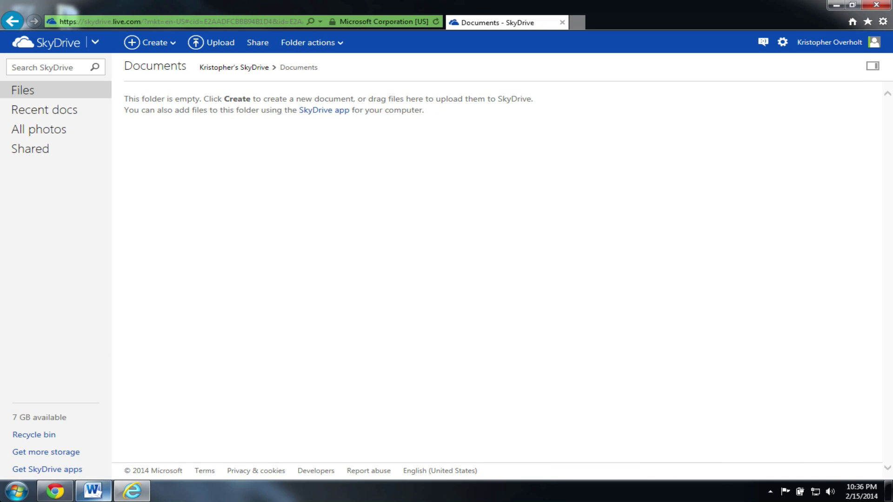
left_click(153, 47)
Step: Create a Word document reading 'This is a test', name it Test_Document, and close its tab
left_click(181, 95)
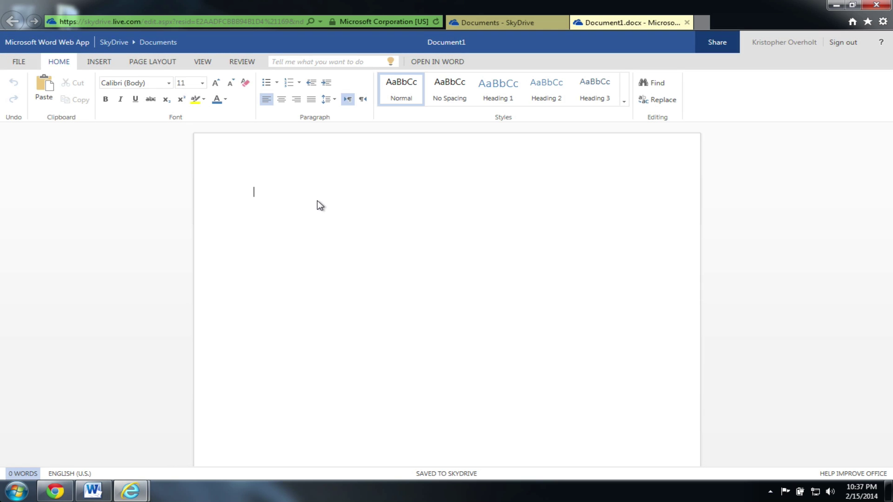
type("This is a test")
left_click(457, 41)
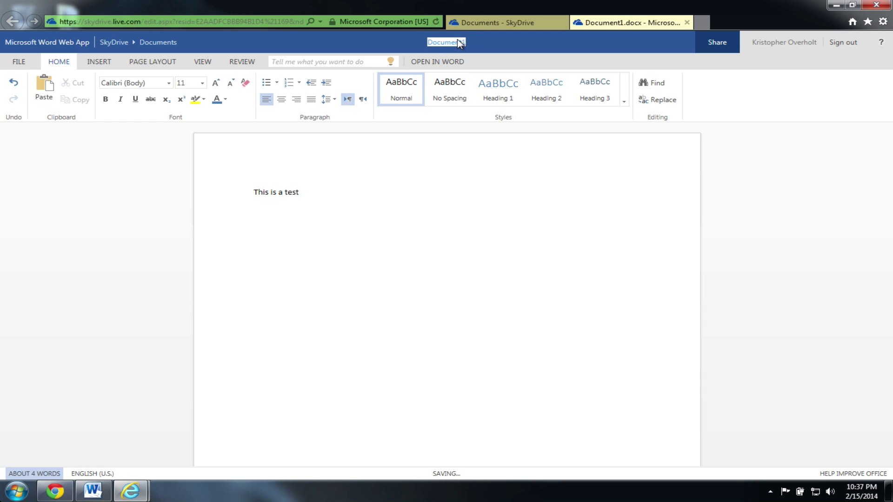
type("Test")
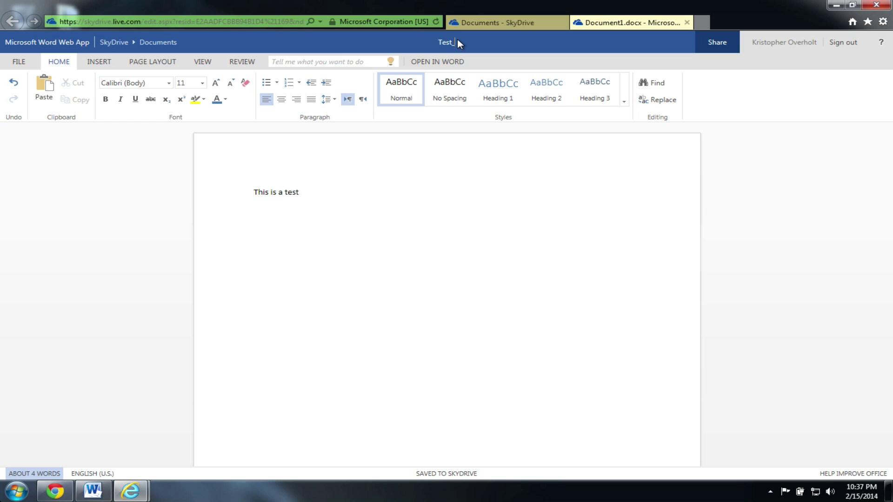
type("_Document")
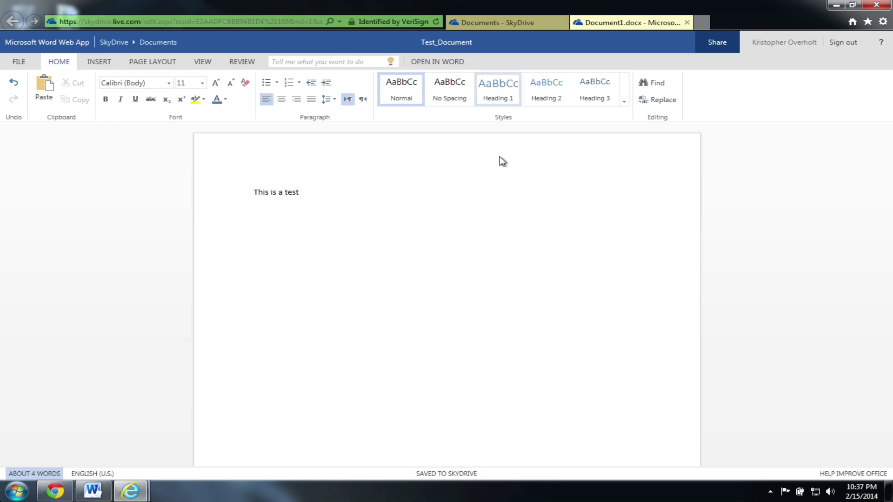
key("Return")
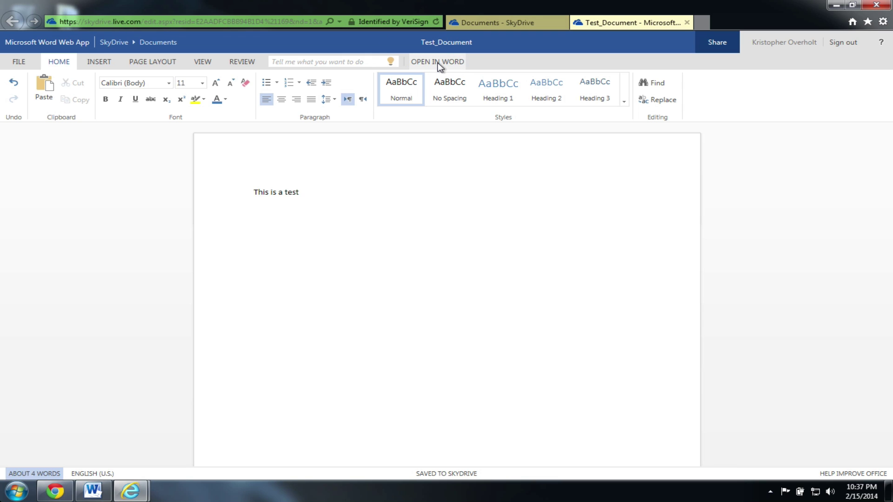
left_click(687, 22)
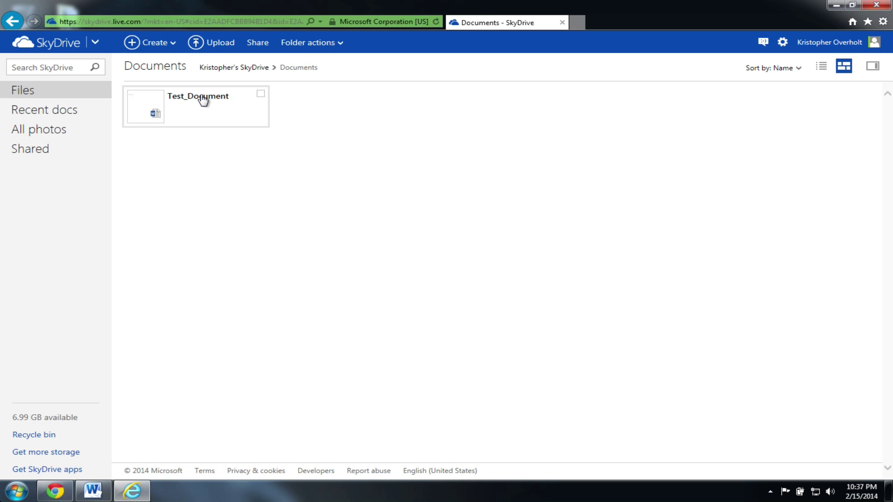
Step: View Test_Document's options without choosing any, then switch to the desktop Word outline
right_click(201, 95)
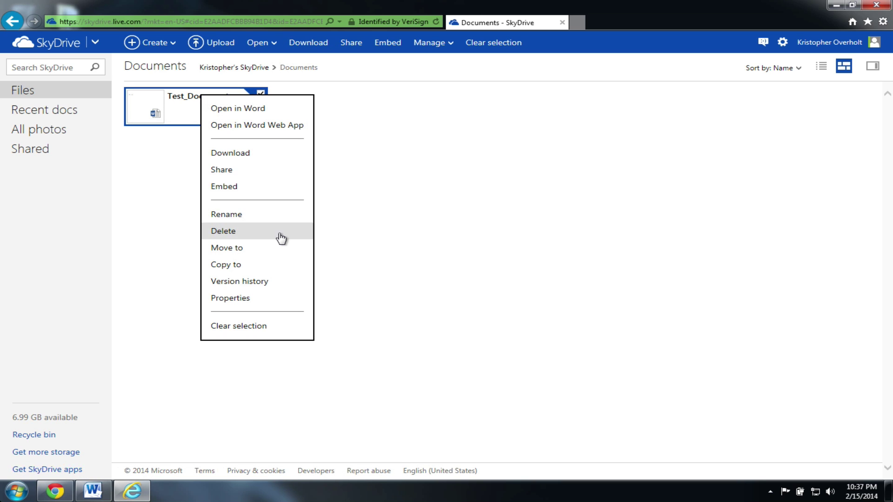
left_click(447, 260)
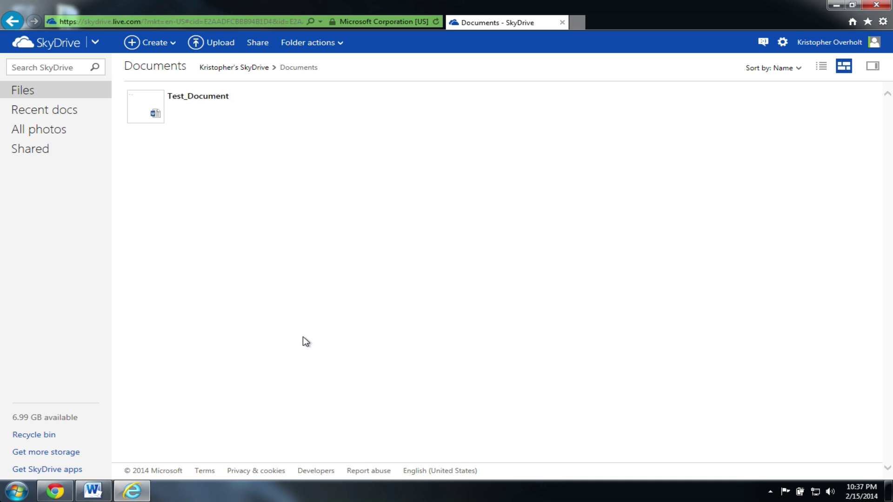
left_click(92, 490)
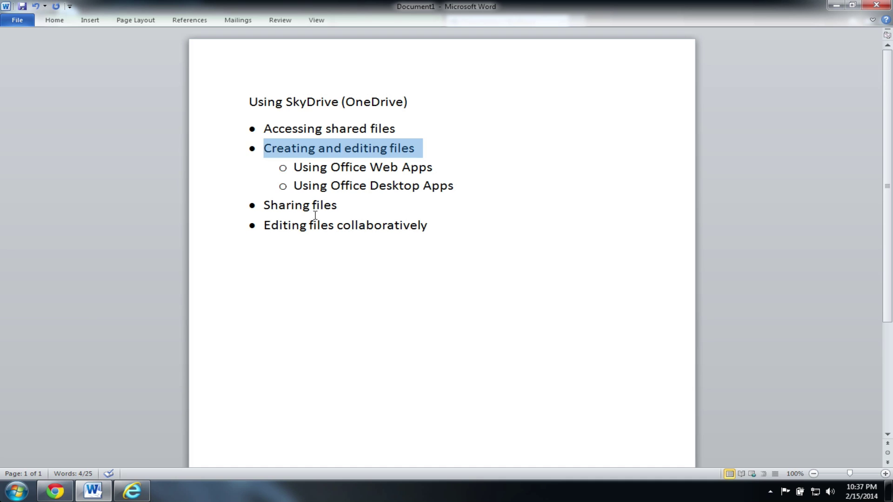
Step: Highlight the Office Web Apps, Office Desktop Apps and Sharing files outline lines, then minimise Word
left_click(320, 186)
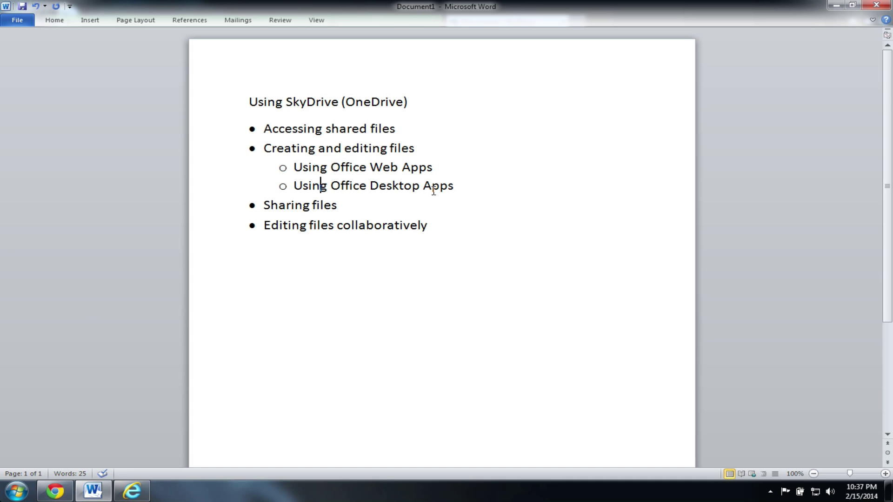
left_click_drag(295, 185, 424, 186)
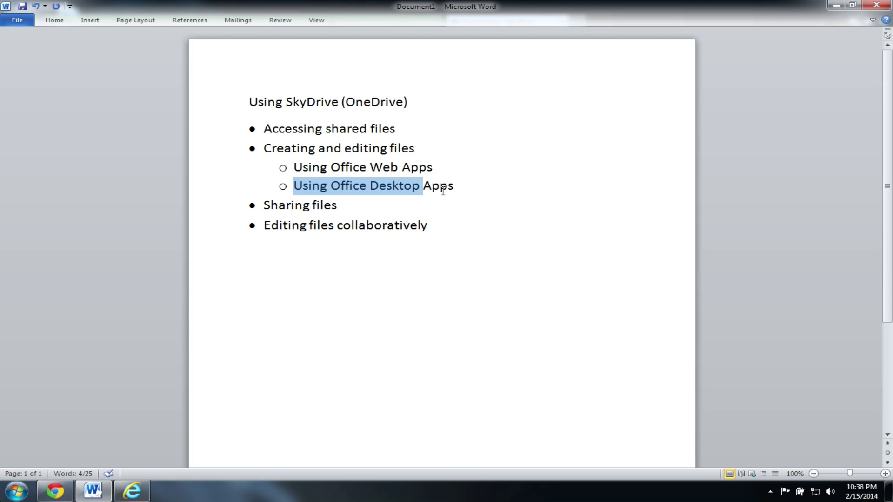
left_click_drag(296, 168, 437, 167)
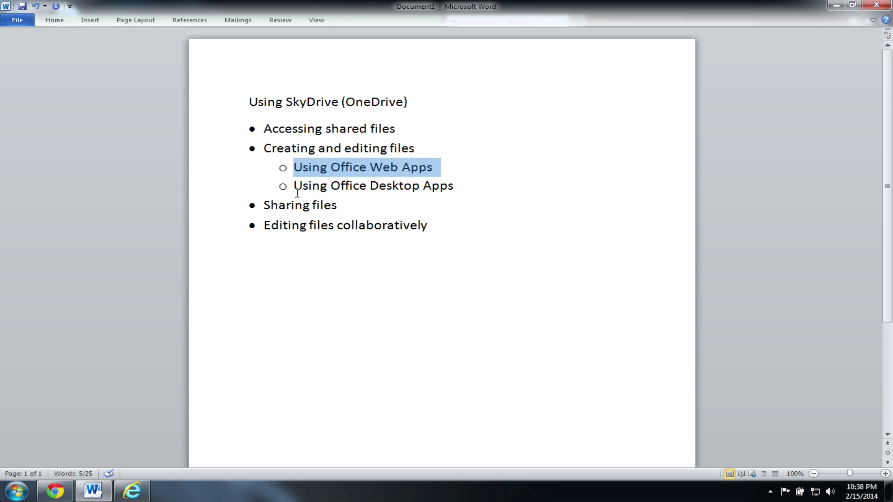
left_click_drag(294, 187, 458, 187)
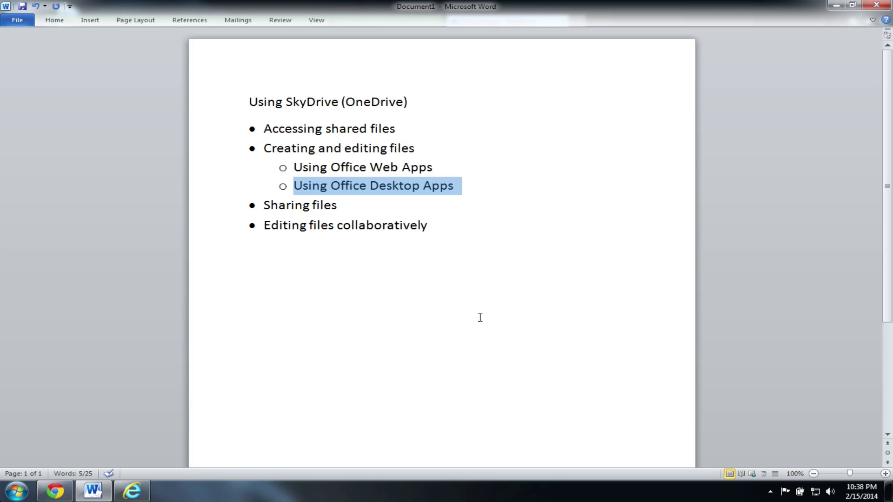
left_click_drag(344, 203, 272, 205)
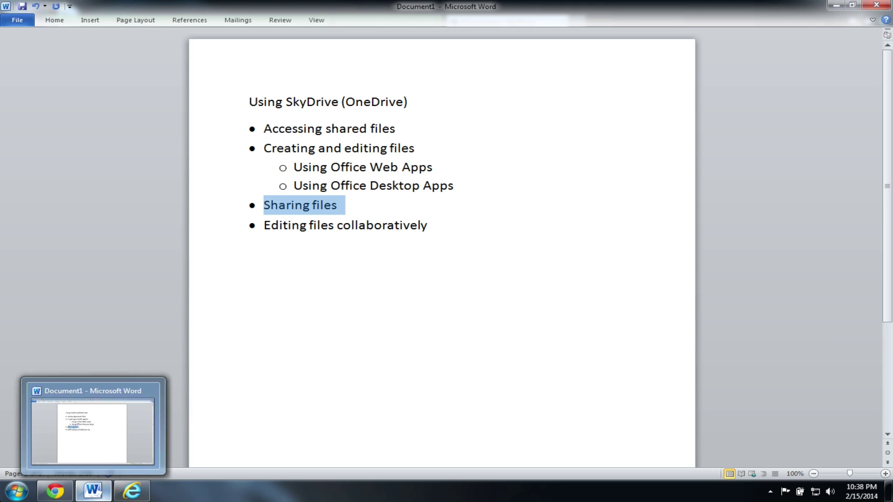
left_click(93, 491)
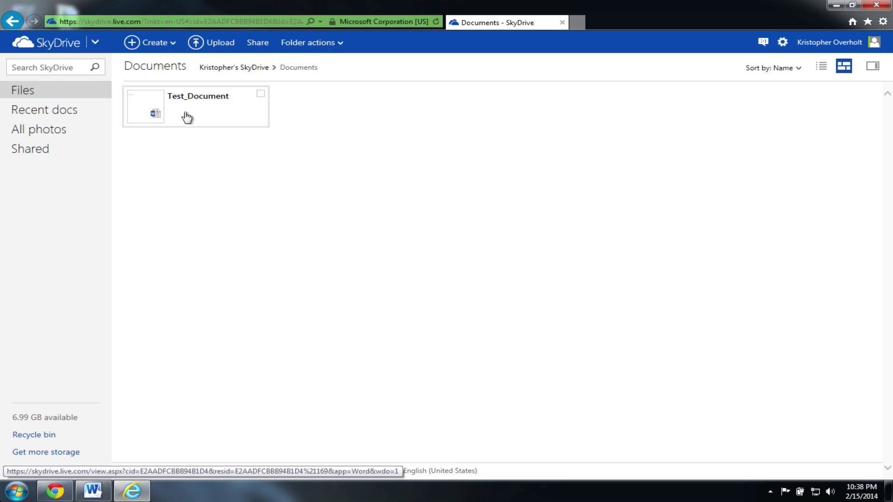
Step: Share Test_Document with the recipient's e-mail address and the note 'Here is the test document'
right_click(218, 114)
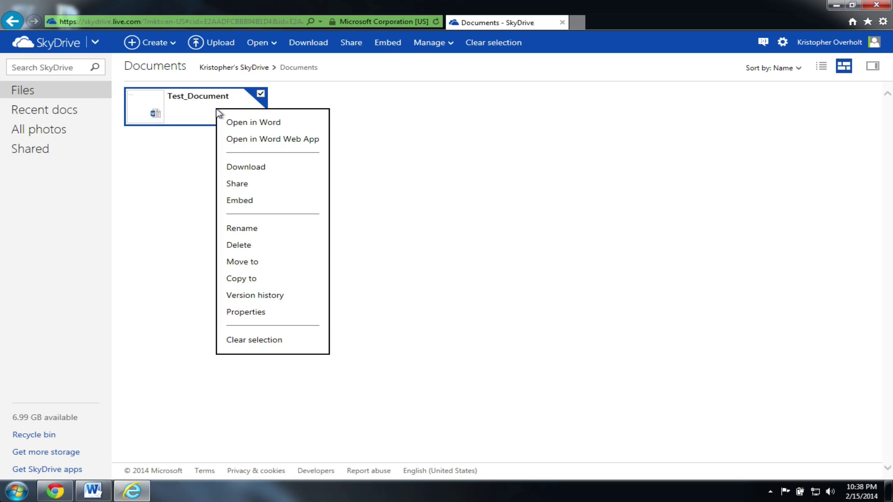
left_click(272, 194)
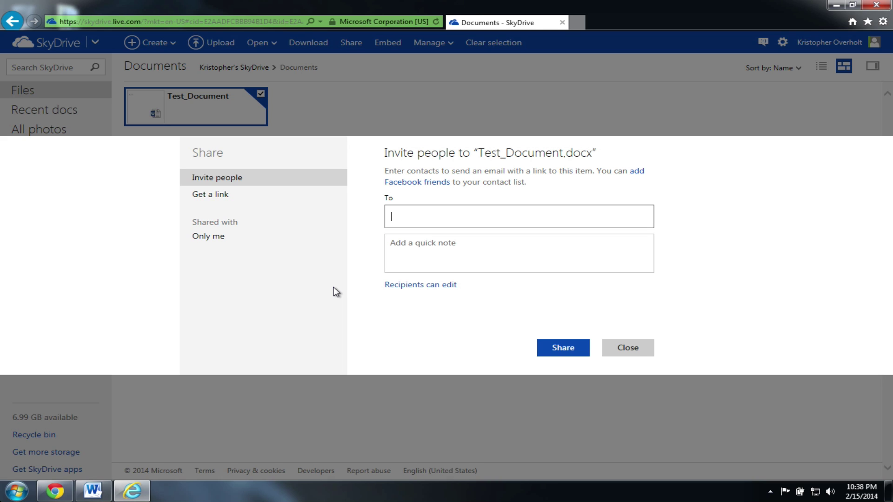
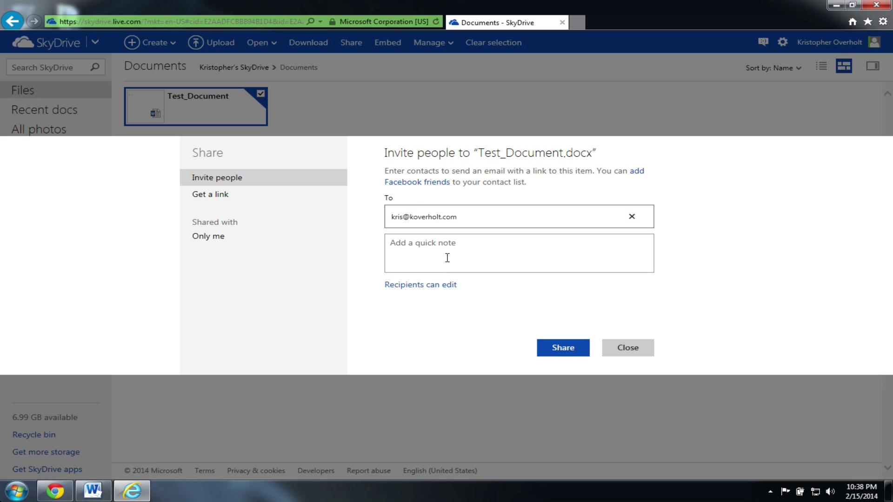
left_click(463, 250)
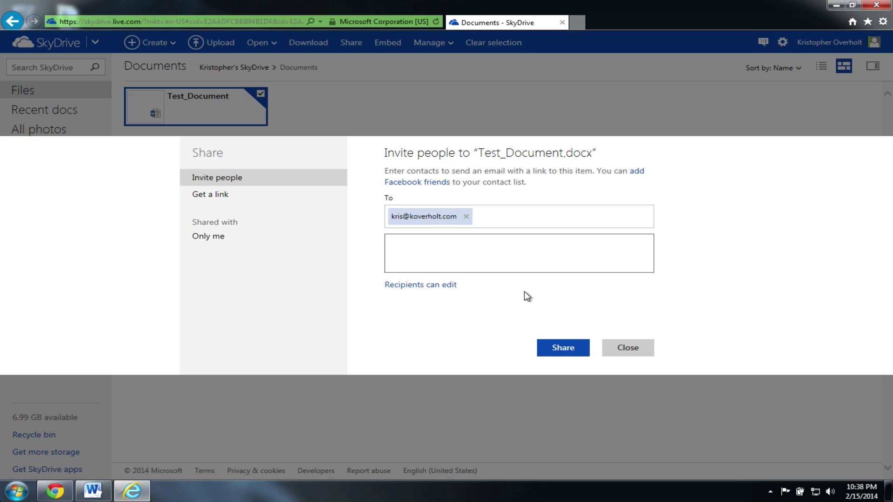
type("Here is the test document")
Step: Send the share with Recipients can edit and no Microsoft account required, then check the recipient's permissions
left_click(444, 291)
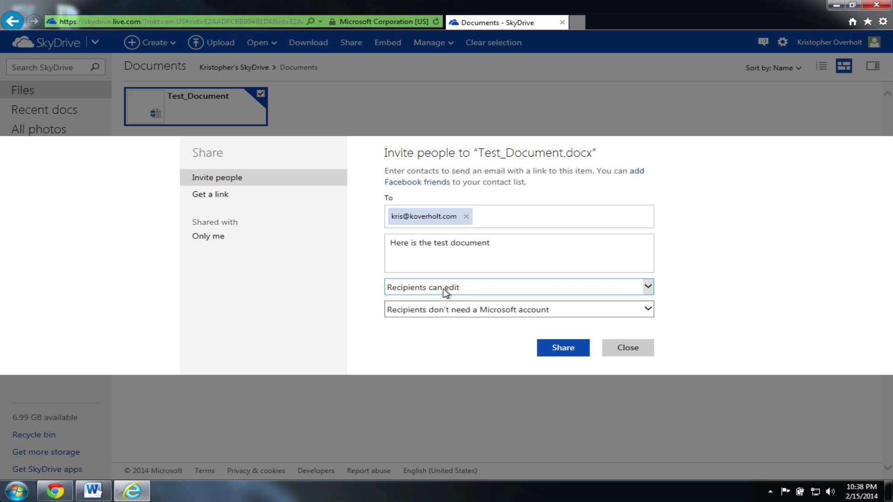
left_click(649, 286)
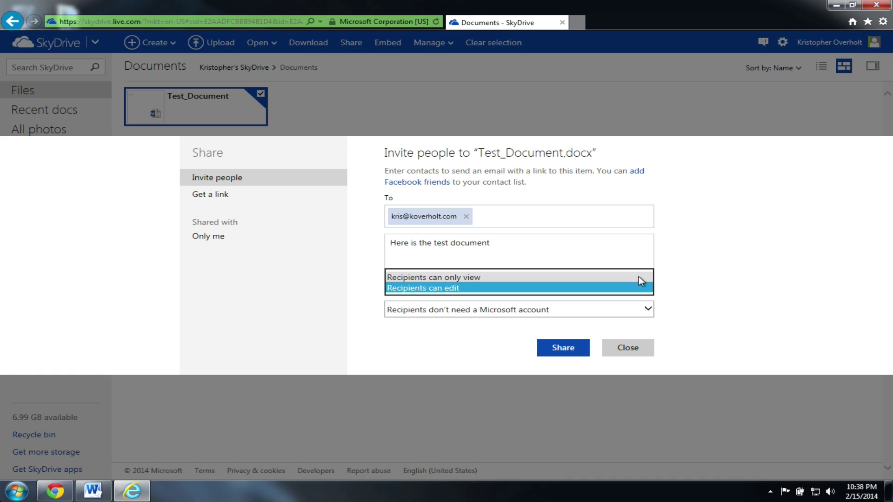
left_click(641, 288)
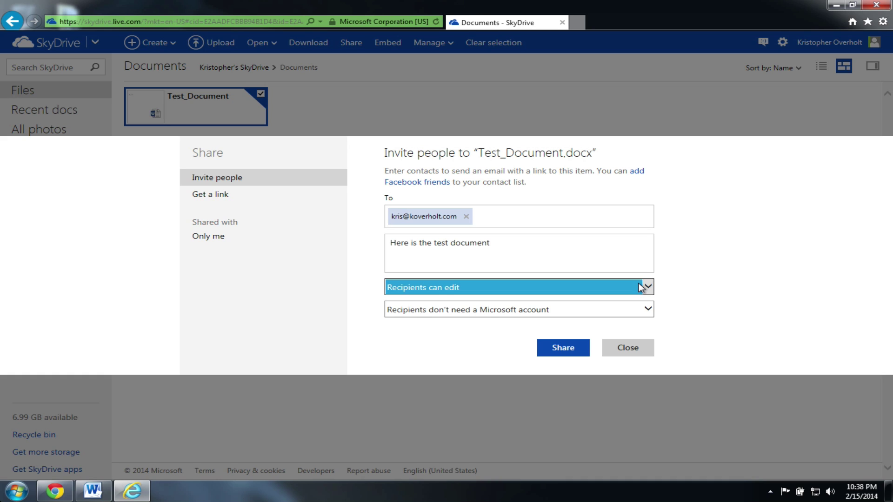
left_click(648, 310)
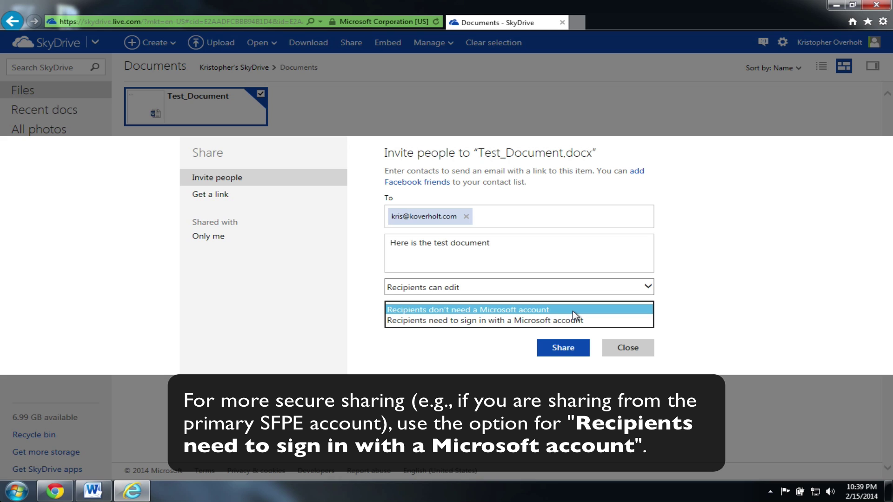
left_click(573, 311)
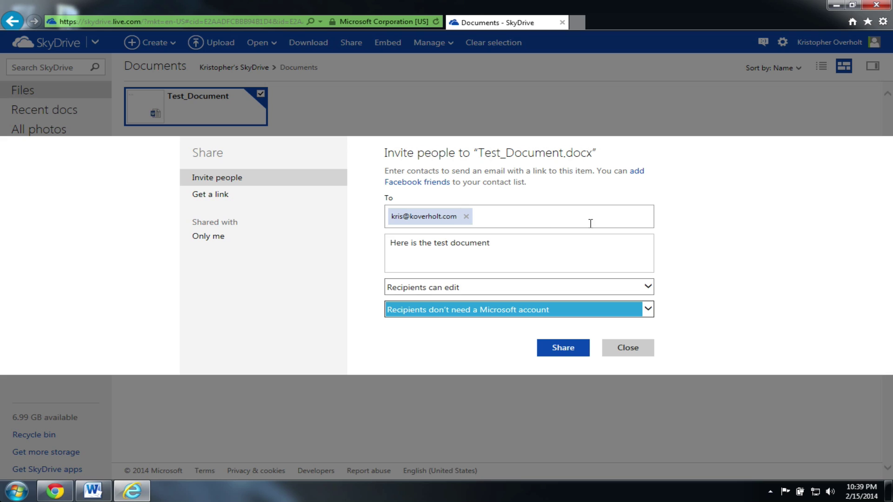
left_click(563, 356)
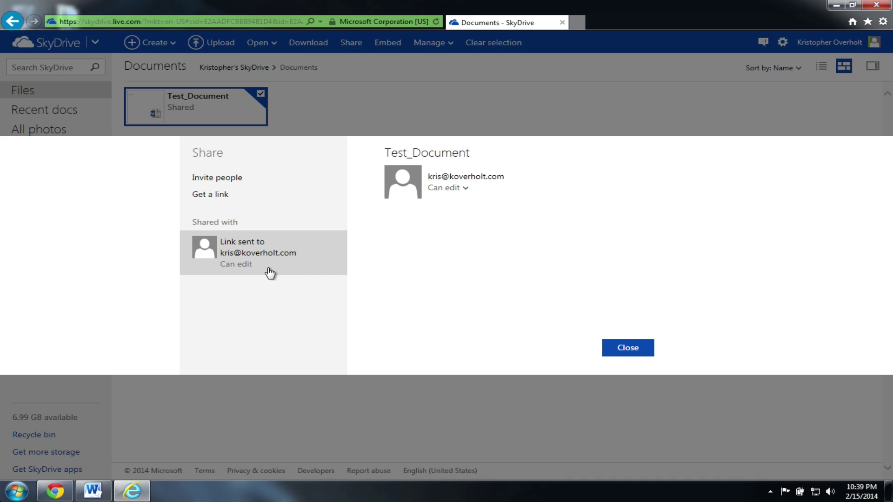
left_click(466, 189)
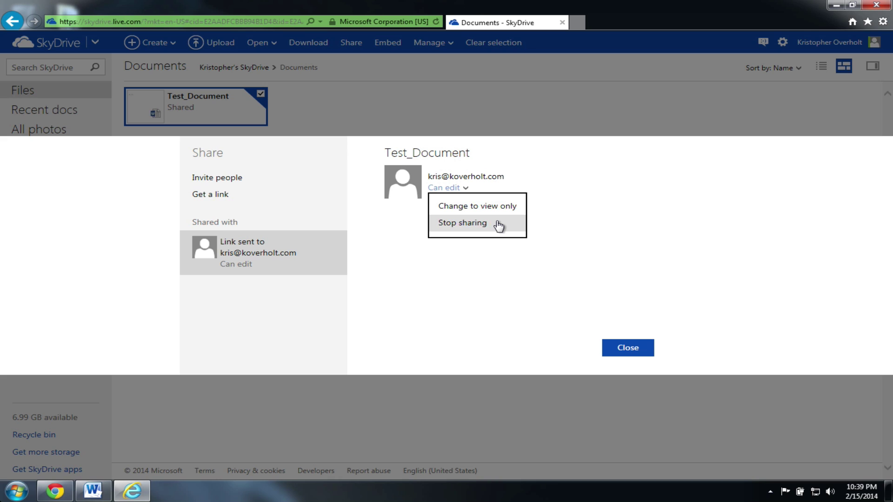
Step: Set the Get a link option to Edit, then close the Share dialog without creating a link
left_click(240, 197)
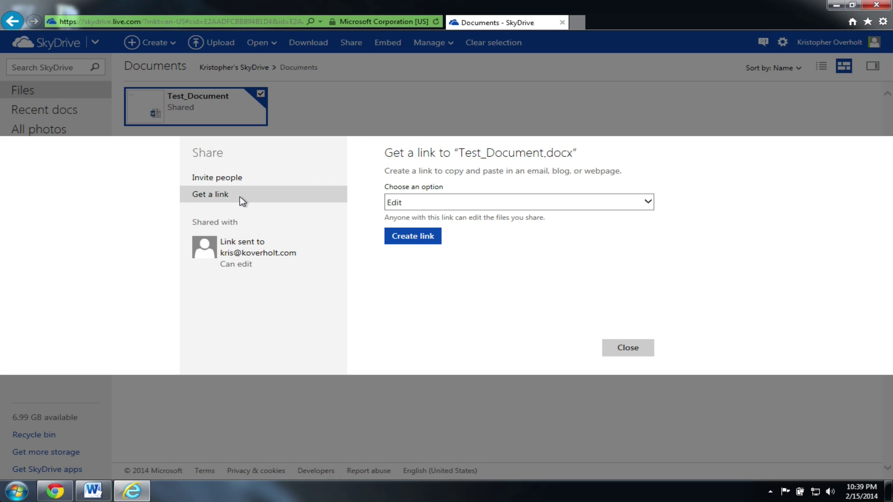
left_click(568, 207)
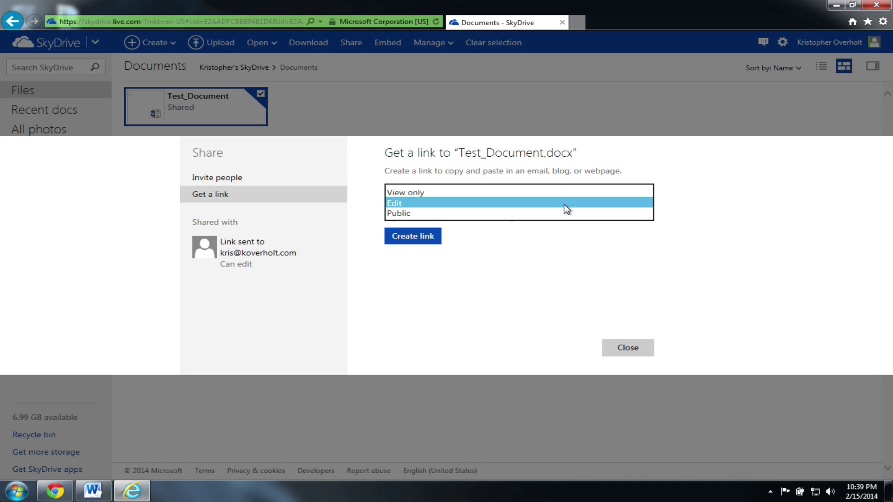
left_click(564, 258)
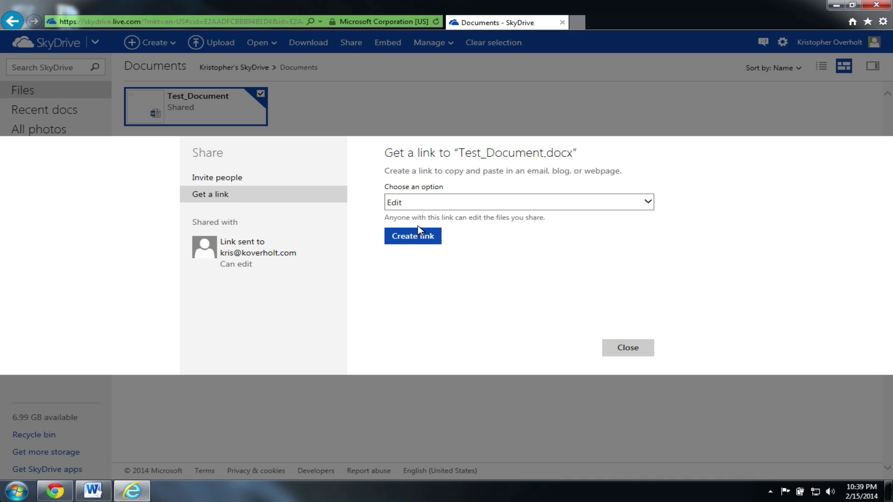
left_click(628, 349)
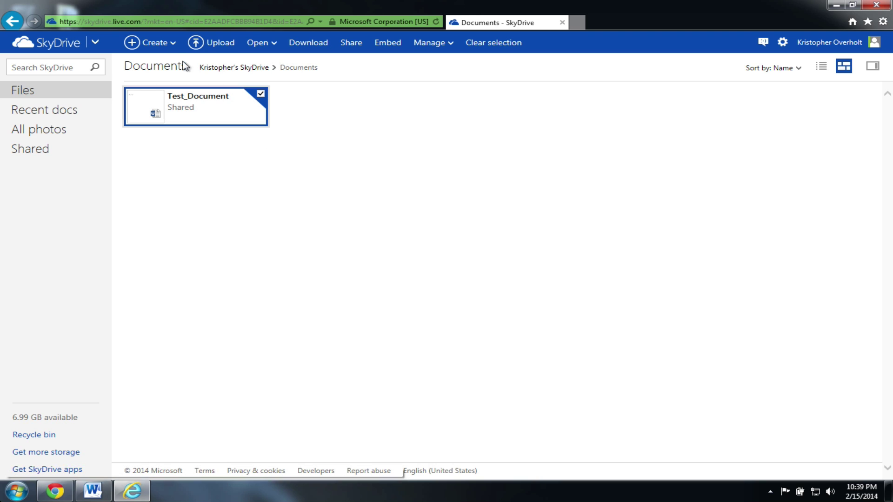
Step: Create a new folder named Test_Folder in Documents
left_click(173, 46)
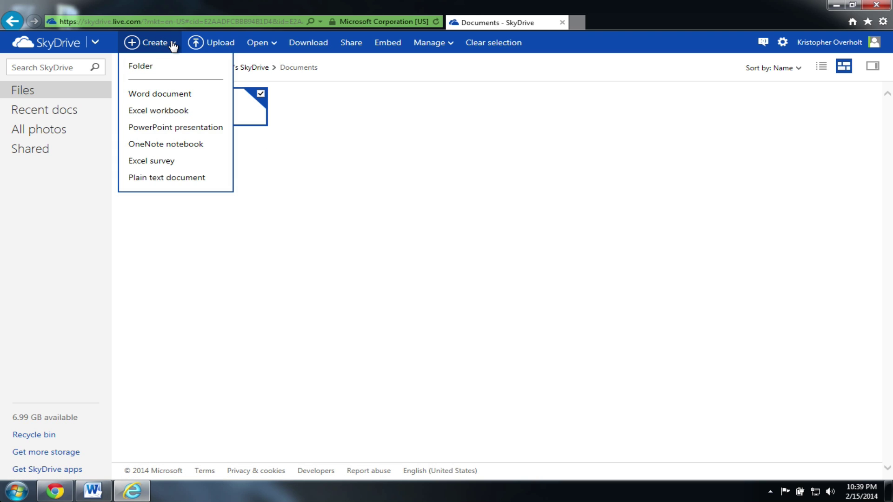
left_click(171, 70)
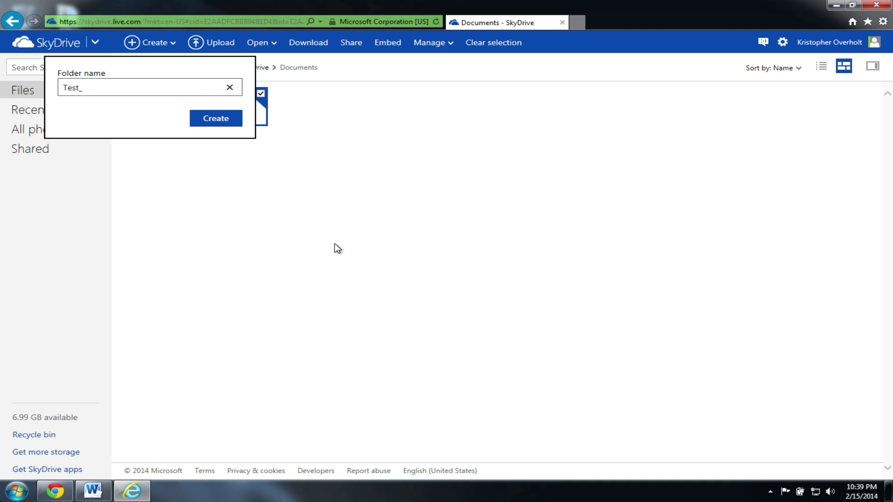
key("Return")
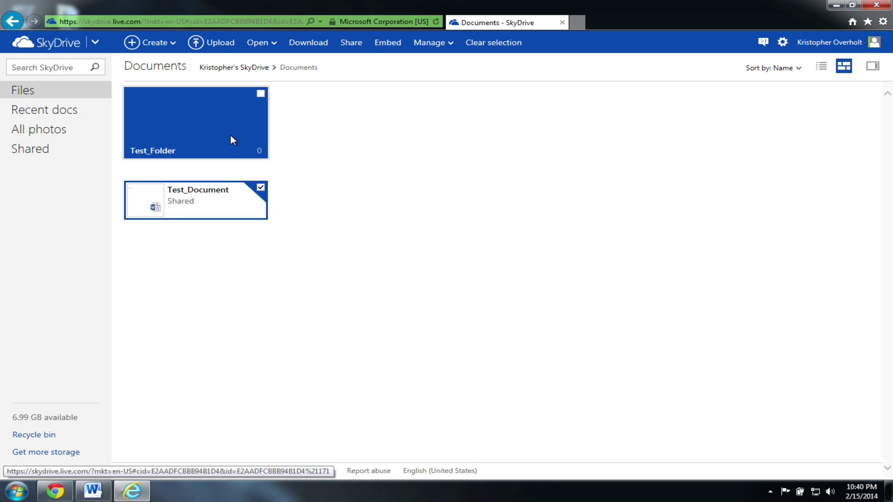
Step: Start sharing Test_Folder and enter the recipient's e-mail address in the To box
right_click(230, 134)
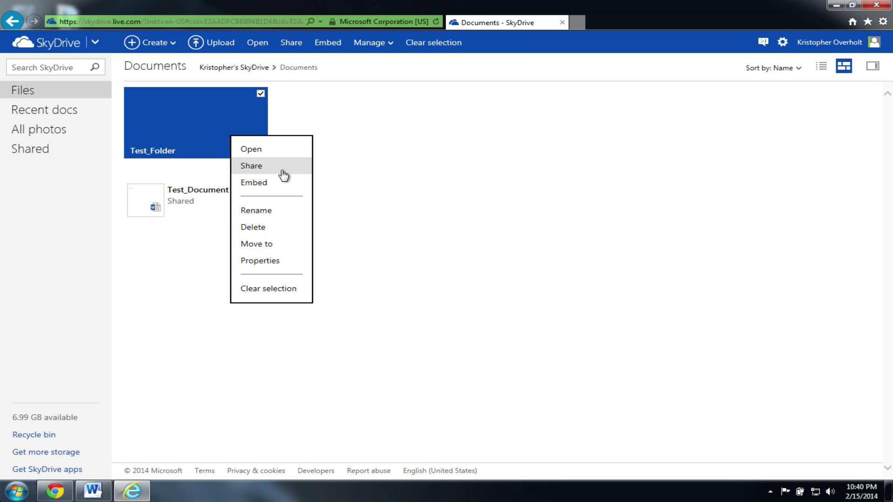
left_click(282, 171)
Step: Give the invited recipient edit permission and send the Test_Folder share invitation
left_click(455, 284)
left_click(455, 284)
left_click(492, 297)
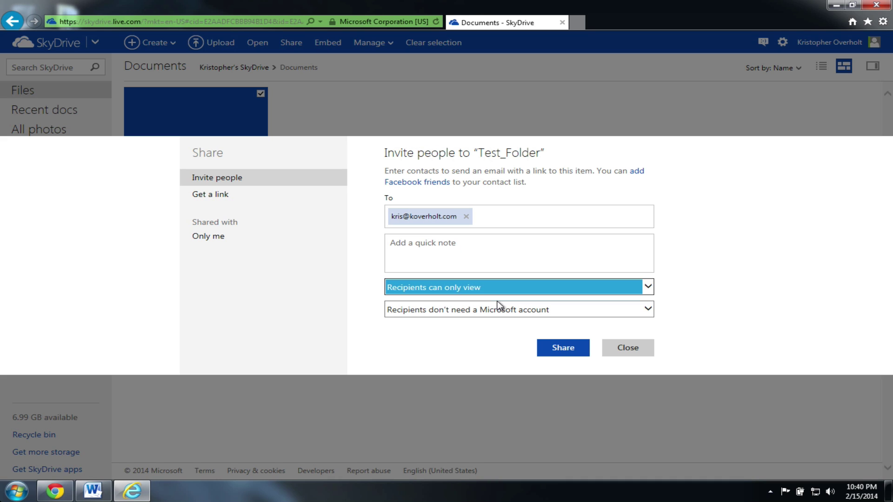
left_click(588, 356)
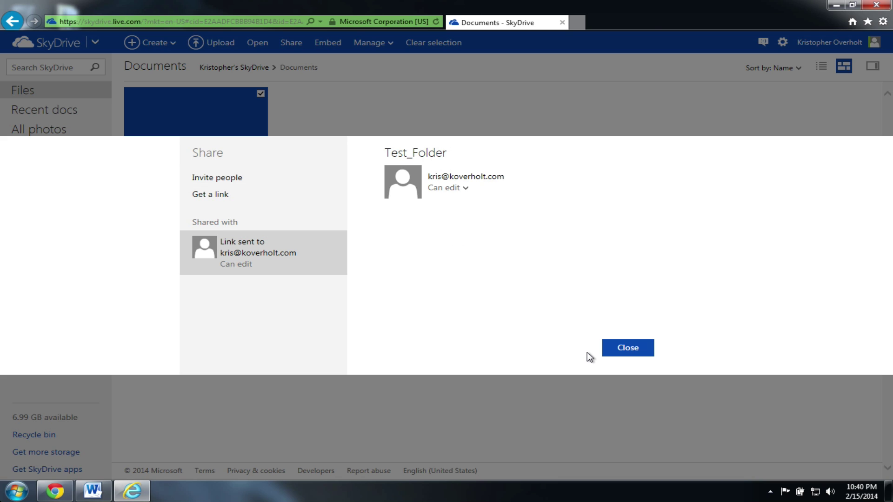
left_click(622, 352)
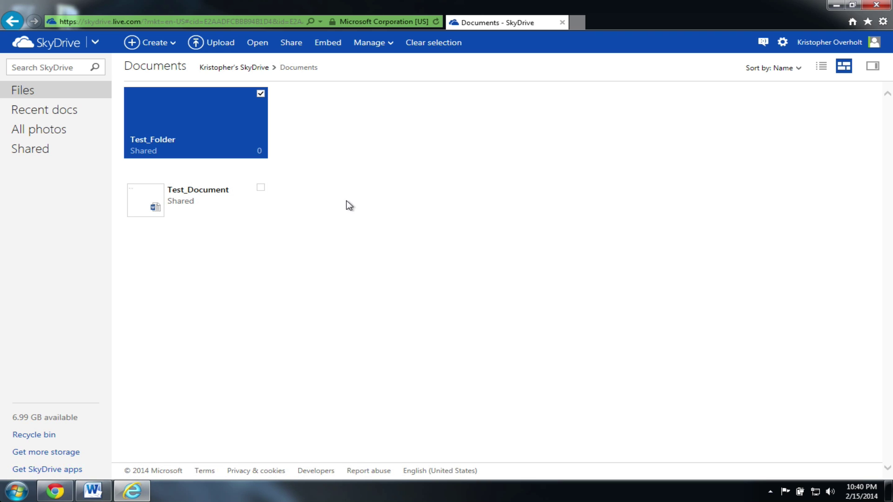
Step: Try dragging Test_Document onto Test_Folder, then select Test_Document on its own
left_click_drag(216, 195, 210, 121)
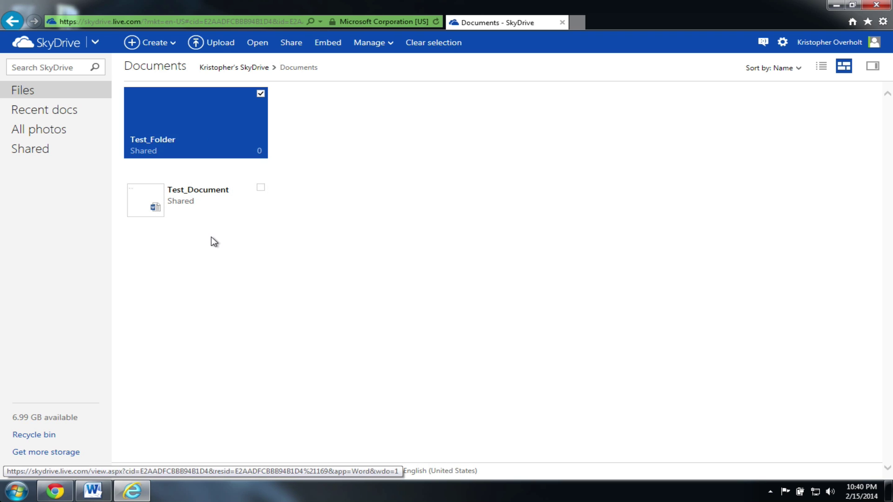
left_click(261, 186)
left_click(261, 93)
Step: Move Test_Document into Test_Folder using Move to
right_click(217, 207)
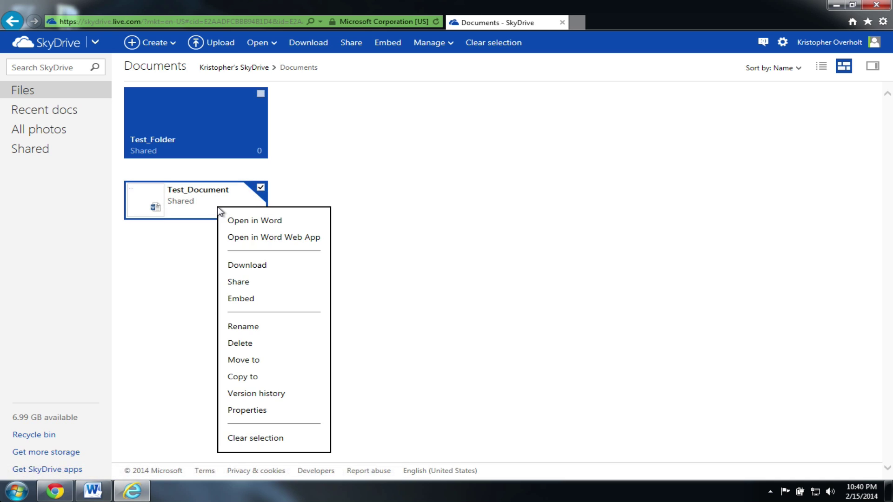
left_click(290, 362)
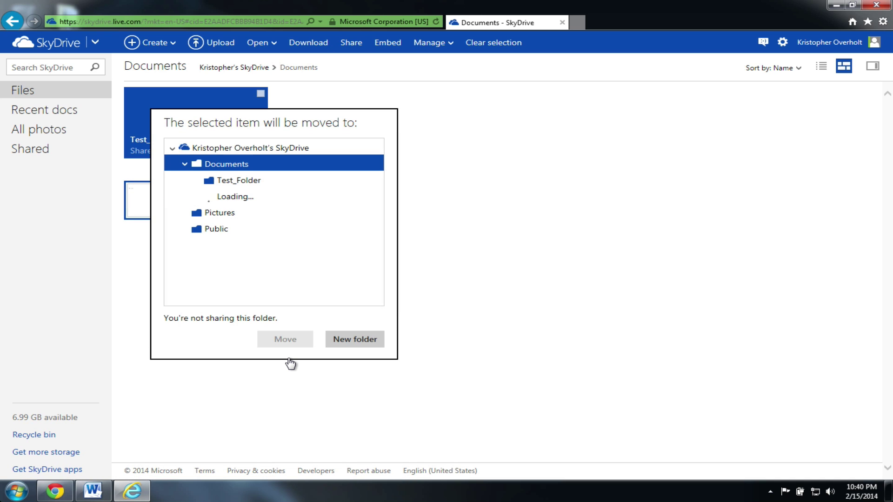
left_click(255, 185)
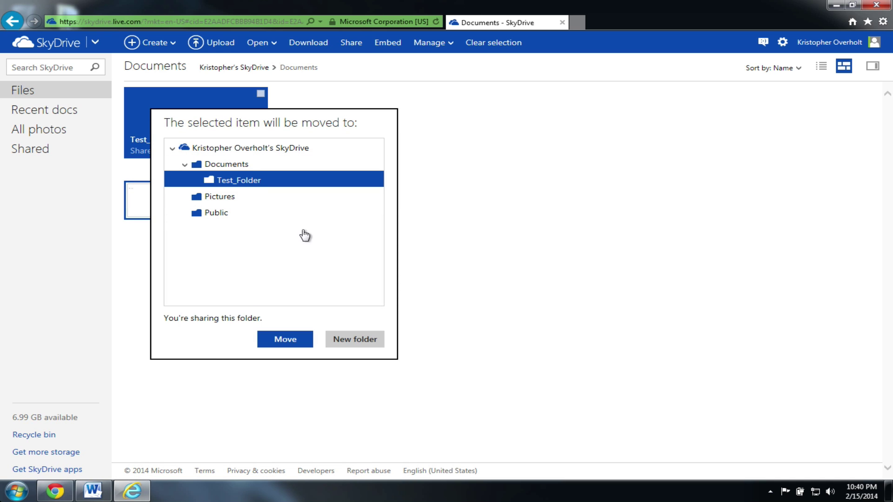
left_click(296, 343)
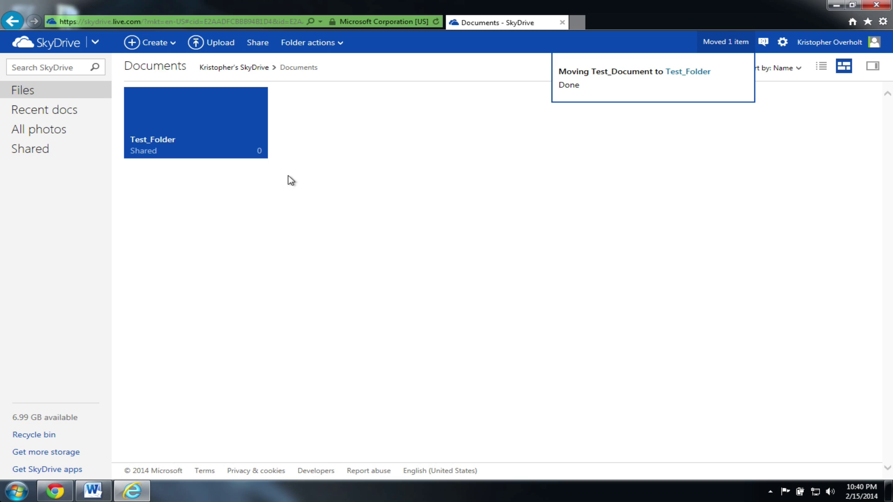
Step: Go back through Files and Documents to open Test_Folder and view its contents
left_click(196, 132)
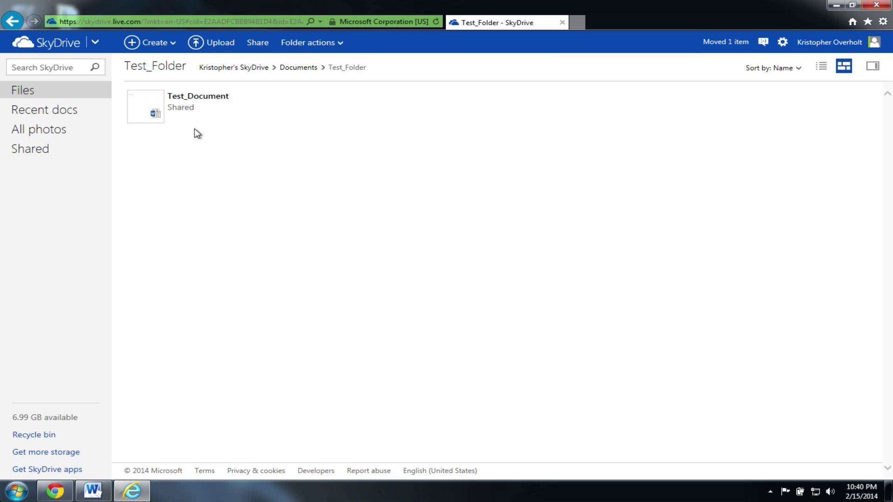
left_click(61, 93)
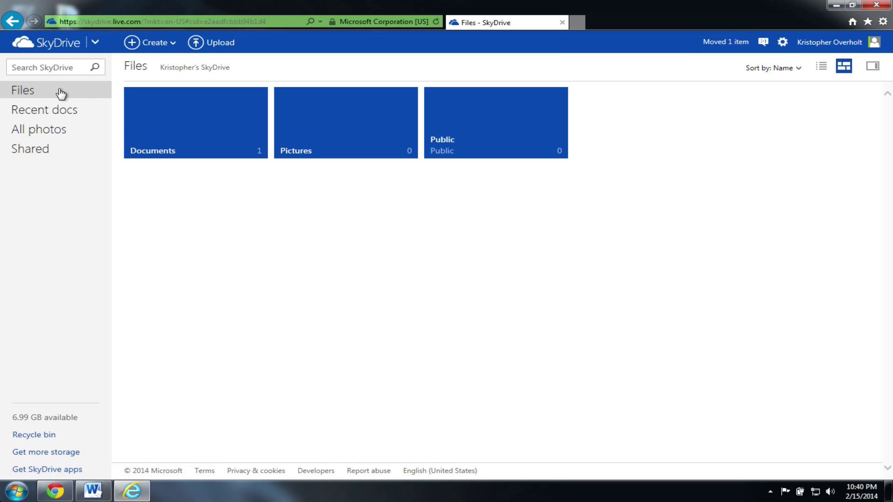
left_click(245, 155)
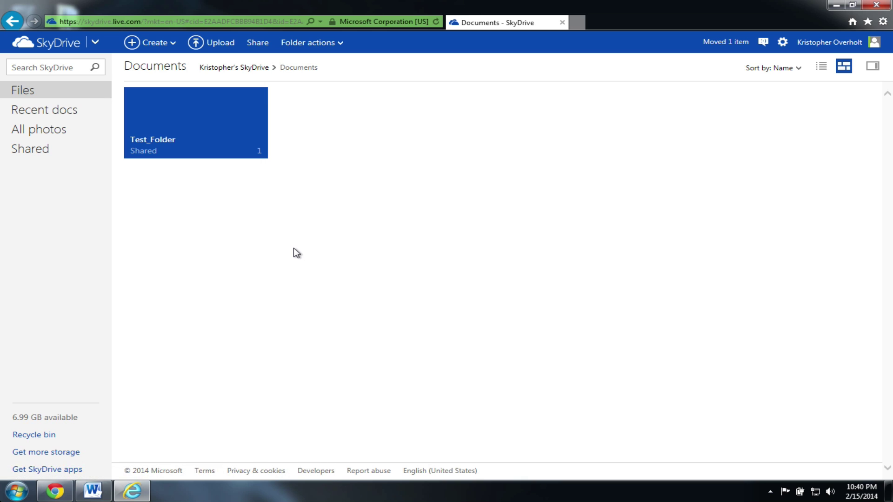
left_click(219, 152)
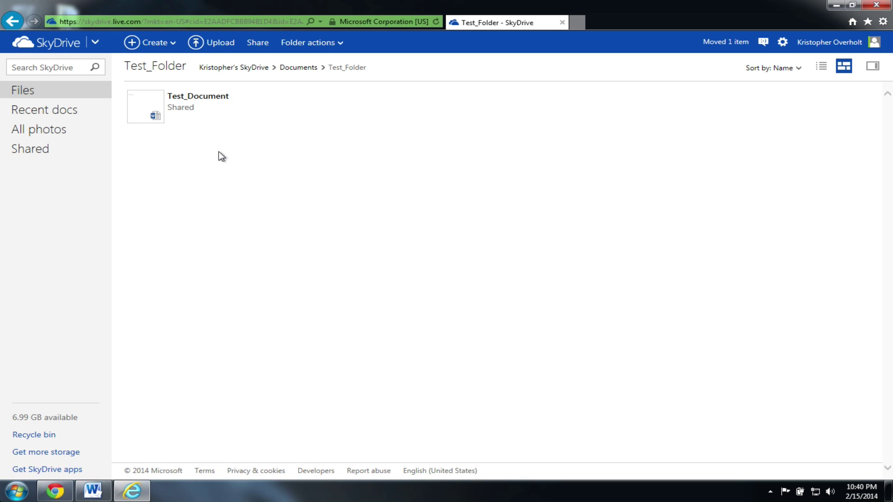
Step: Create Excel workbook Book1 in Test_Folder, enter 1, 2, 3 in A1–C1, and close it
left_click(156, 43)
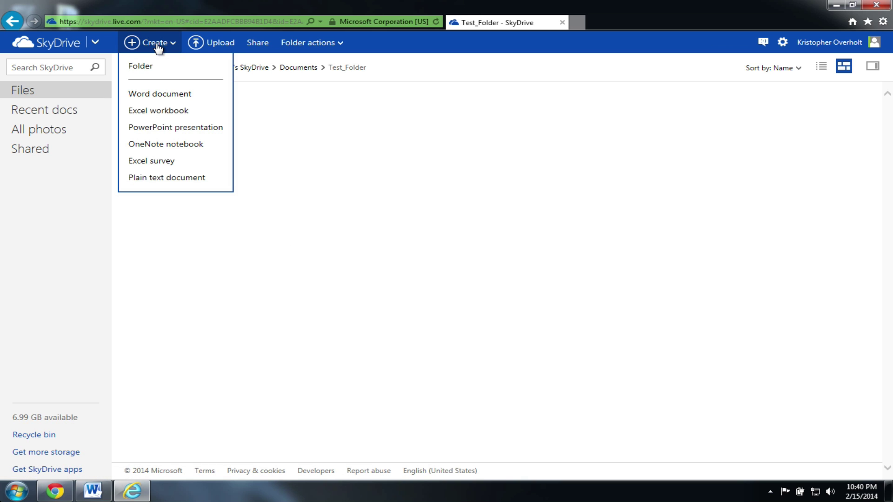
left_click(172, 111)
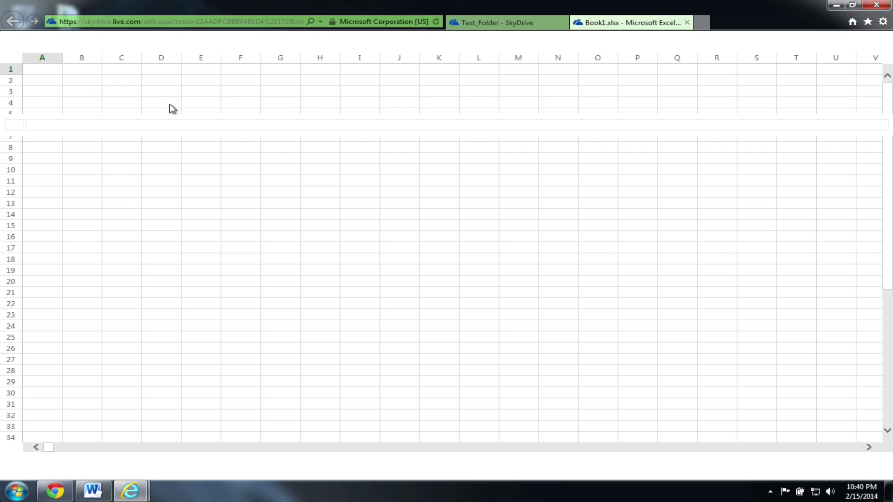
type("1")
key("Tab")
type("2")
key("Tab")
type("3")
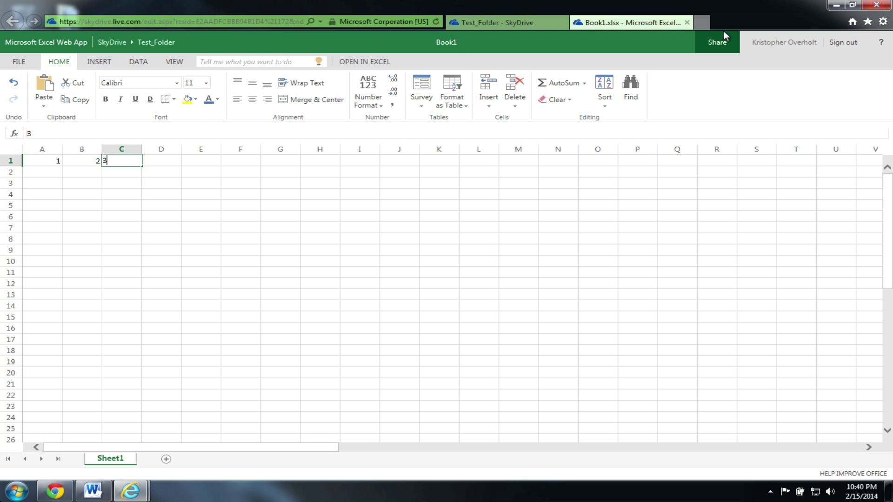
left_click(424, 230)
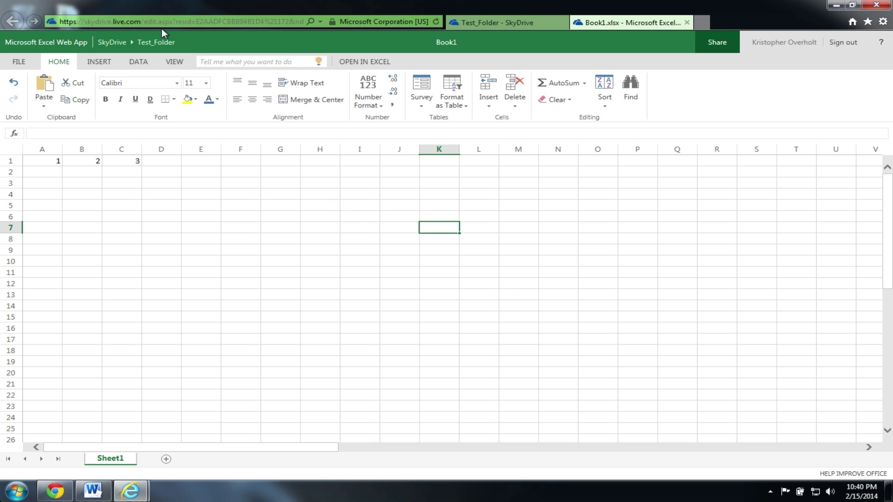
left_click(686, 23)
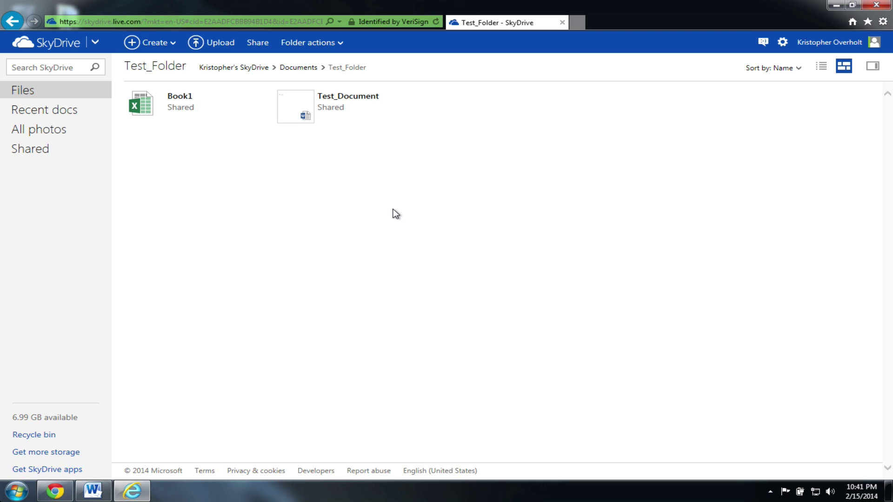
Step: Open Test_Document from Test_Folder for browser editing, then switch to the Gmail inbox in Chrome
left_click(305, 68)
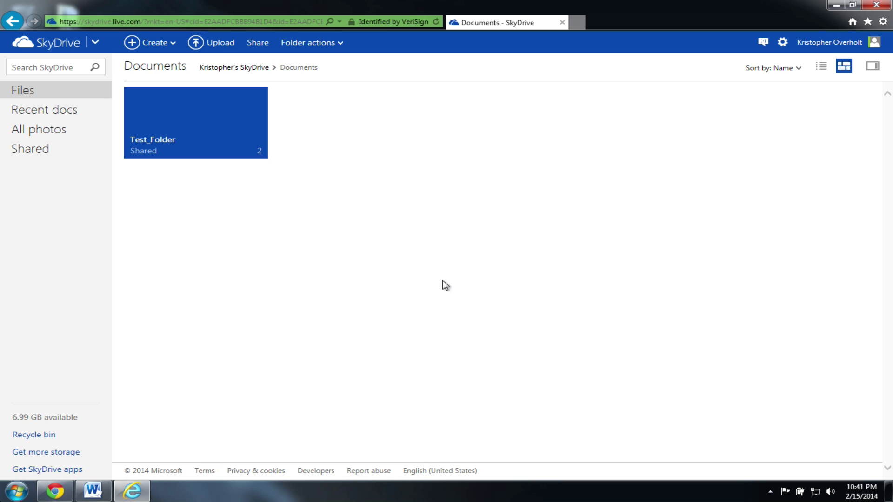
left_click(200, 143)
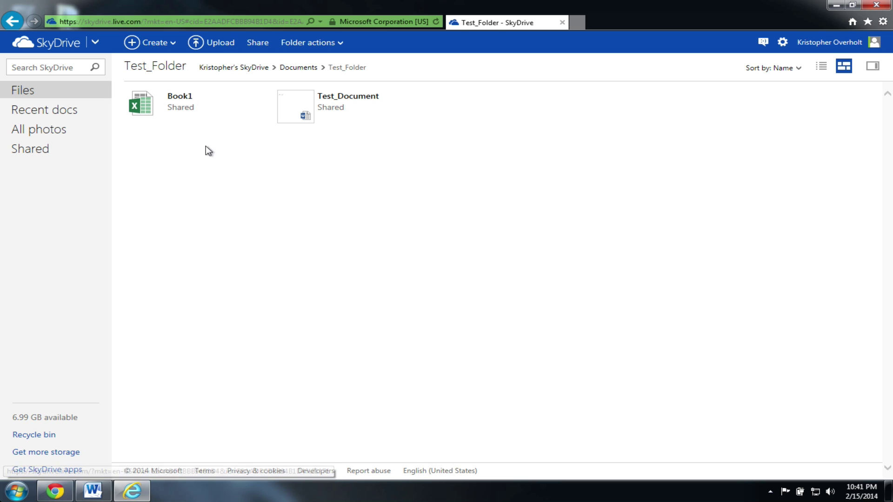
left_click(359, 103)
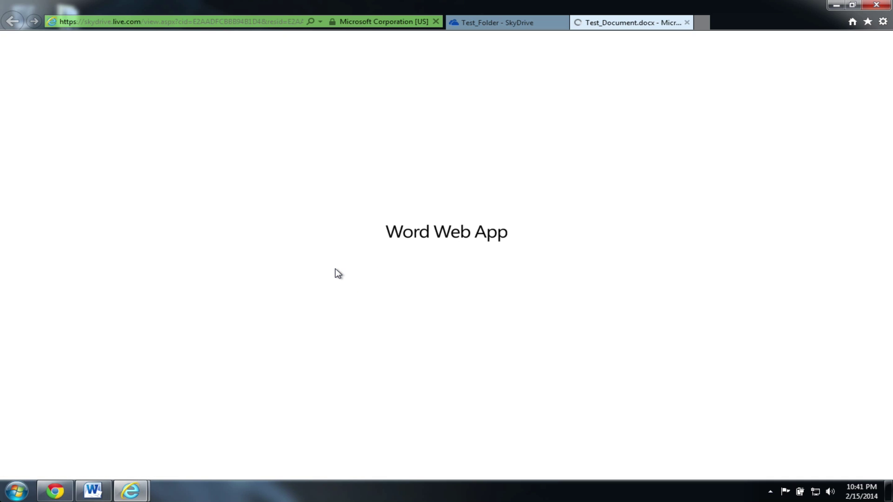
left_click(98, 61)
left_click(132, 123)
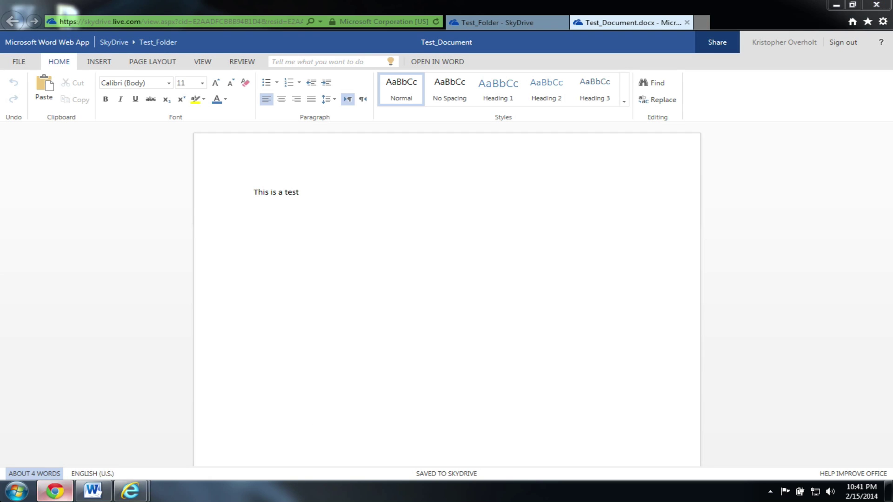
left_click(55, 491)
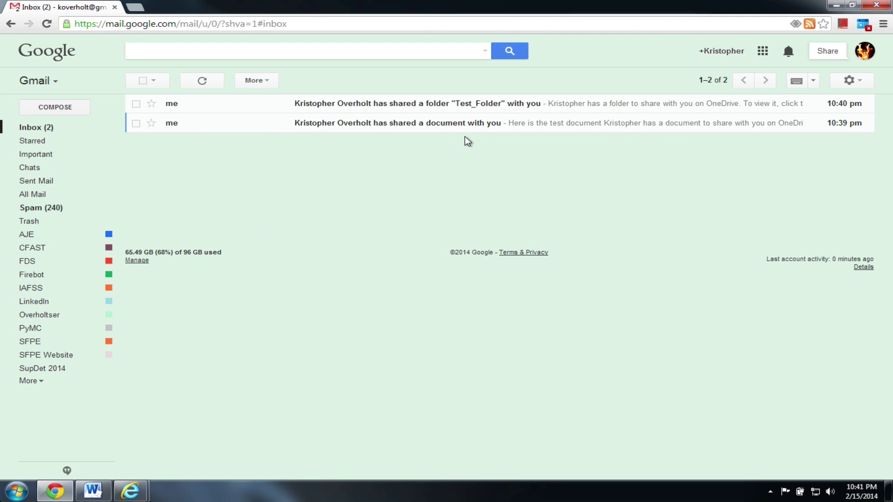
Step: Open the shared-document e-mail, display its images, and follow the Test_Document.docx link
left_click(484, 128)
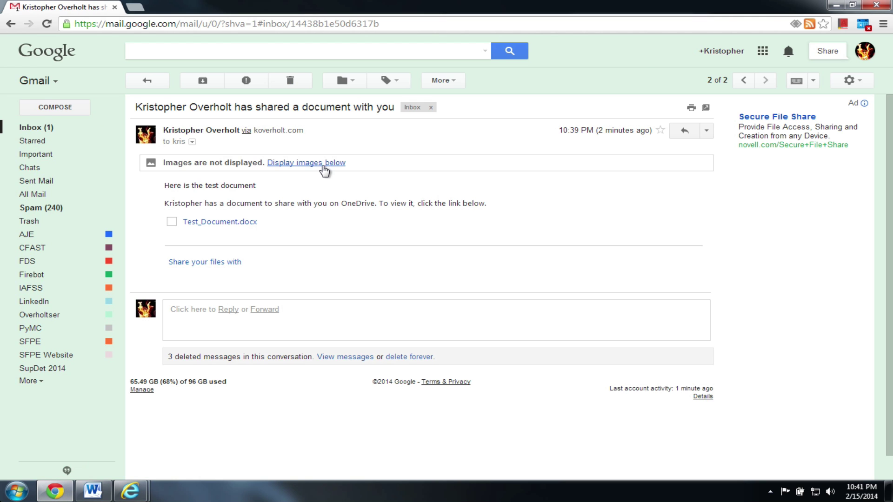
left_click(325, 169)
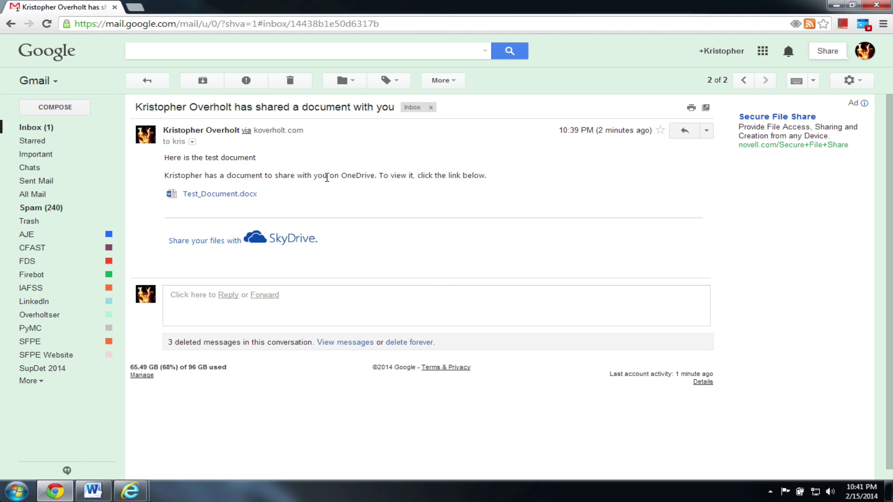
left_click(211, 194)
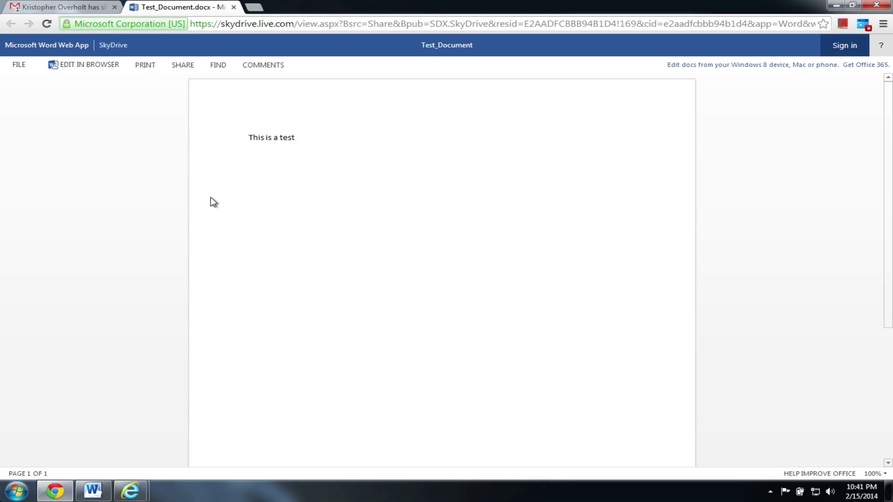
Step: Edit the guest's copy in browser, check the owner's window, then type 'This is a'
left_click(77, 65)
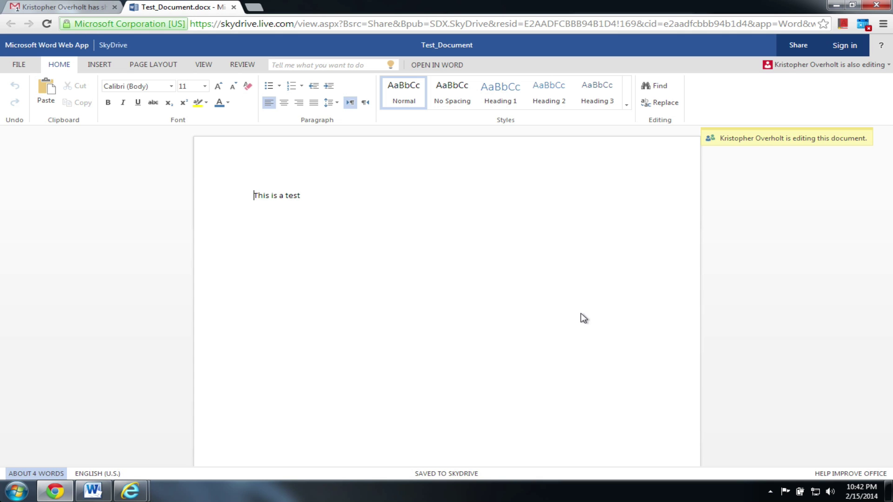
mouse_move(131, 490)
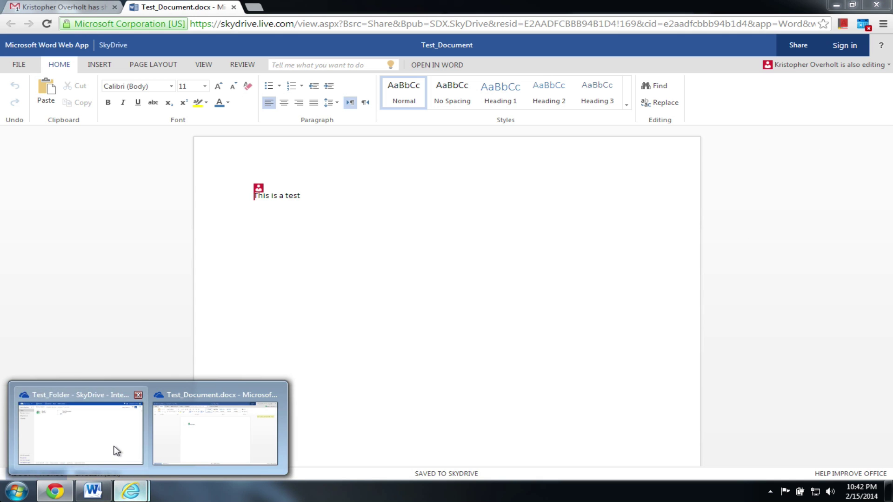
left_click(215, 433)
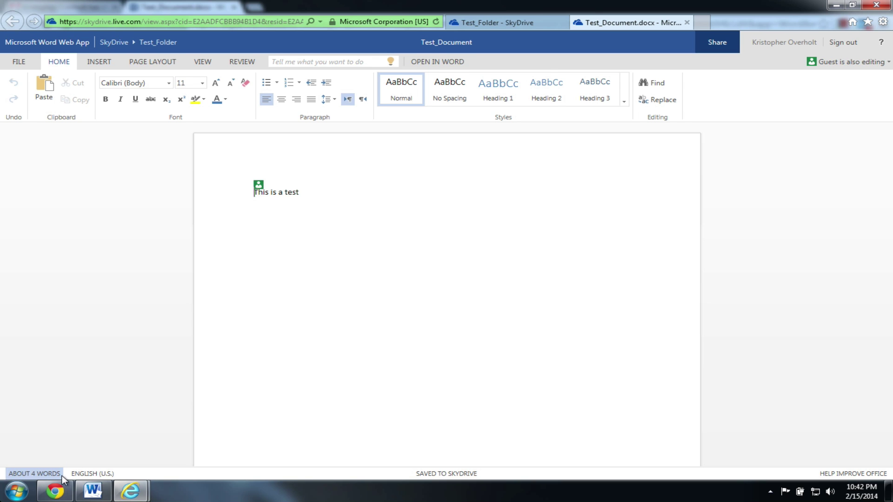
left_click(55, 490)
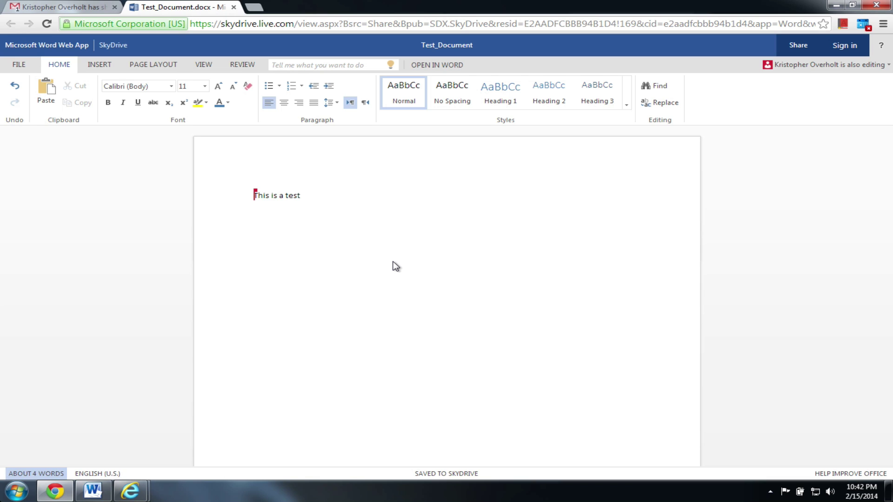
type("This is a test line")
Step: In the owner's Test_Document window, type 'a second test line', then view the guest's copy
mouse_move(130, 491)
left_click(106, 435)
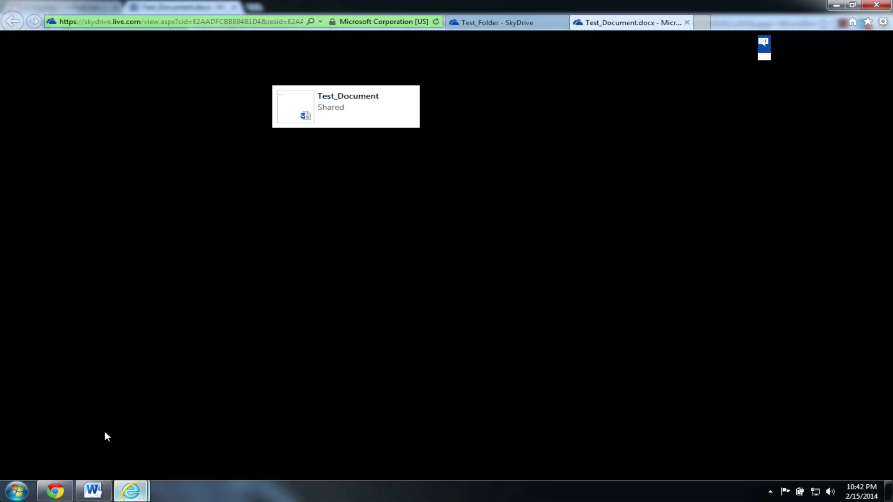
left_click(209, 443)
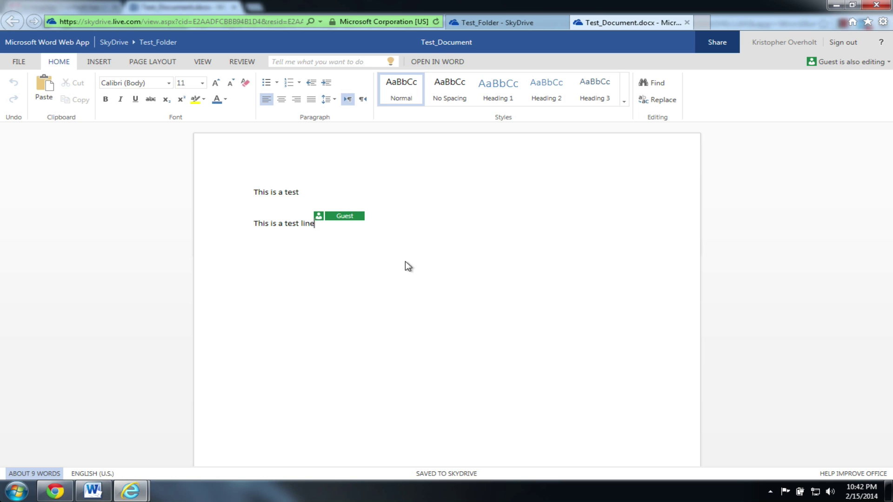
type("a second test line")
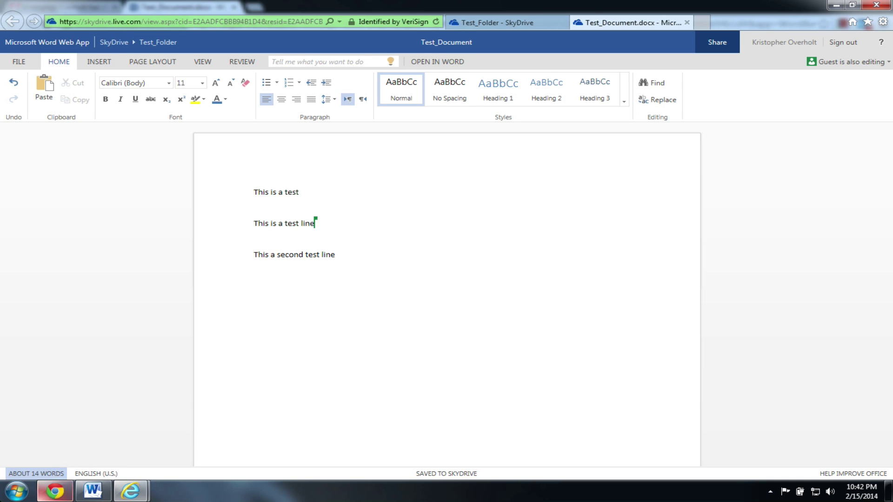
left_click(55, 491)
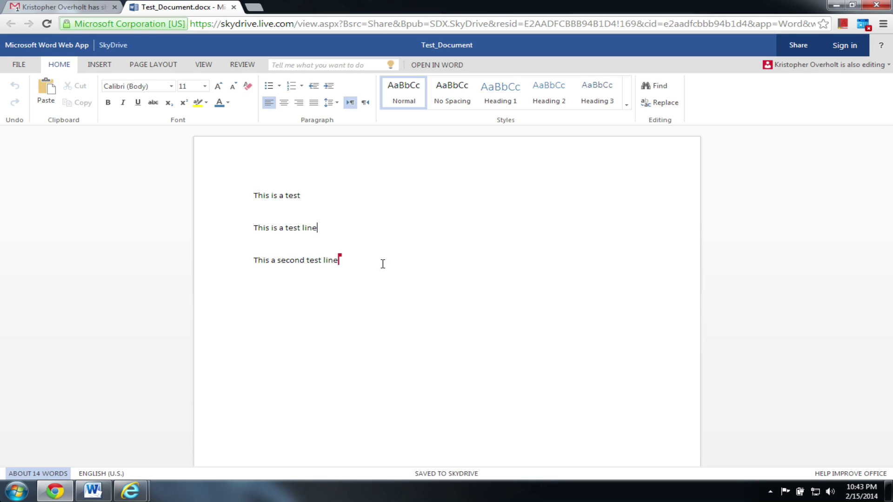
Step: Close both Test_Document copies and return through Files to the Documents folder
left_click(234, 8)
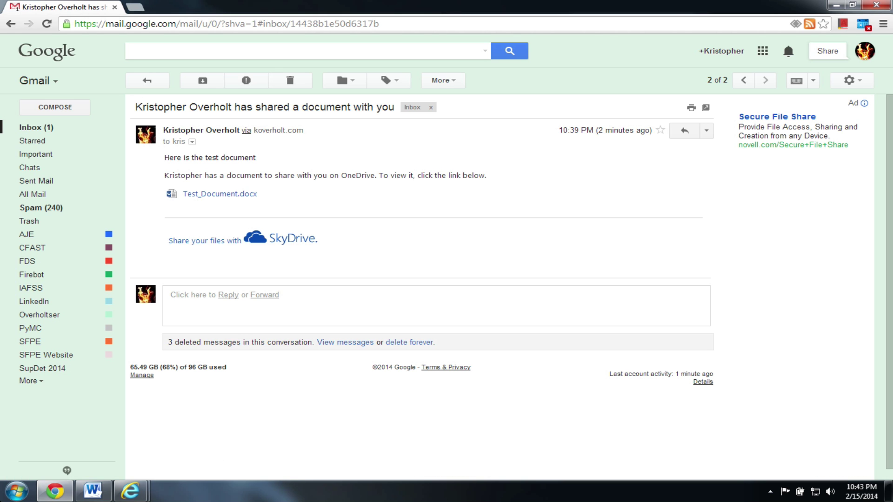
mouse_move(131, 491)
left_click(223, 419)
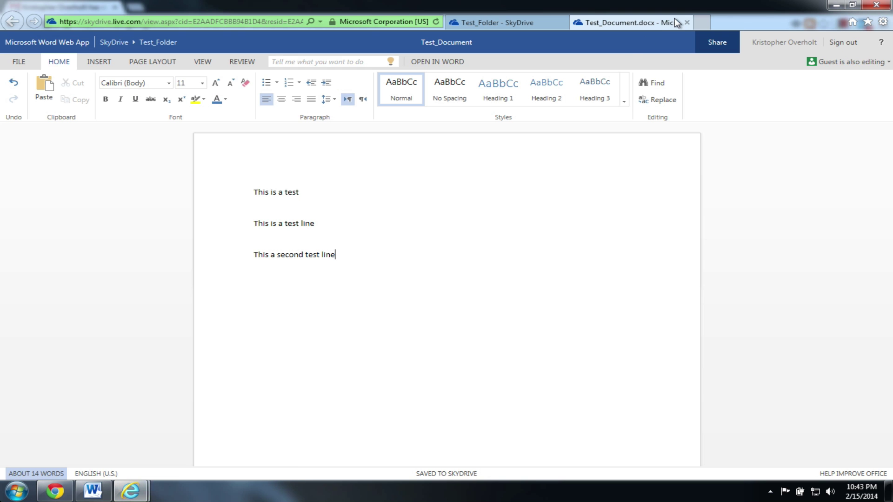
left_click(686, 22)
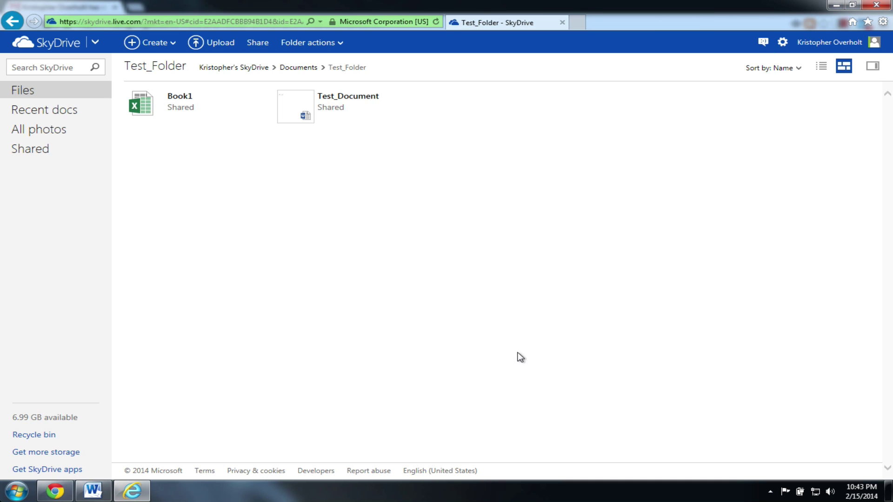
left_click(297, 68)
left_click(55, 92)
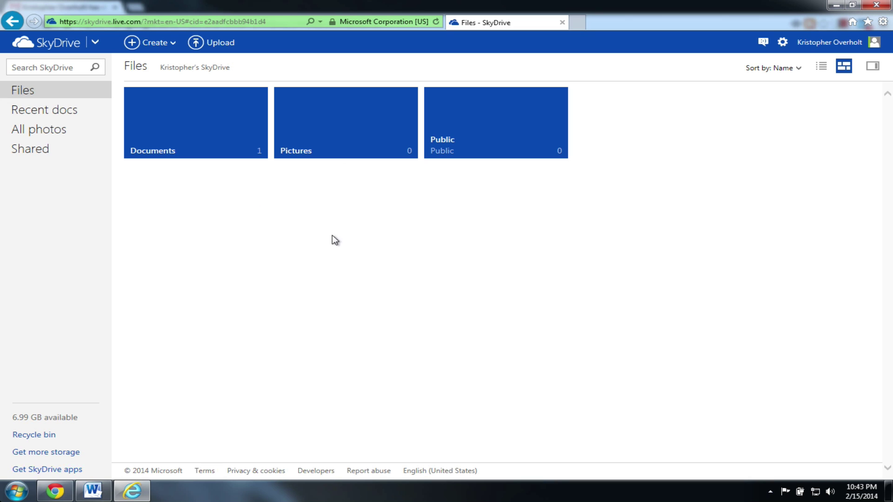
left_click(207, 144)
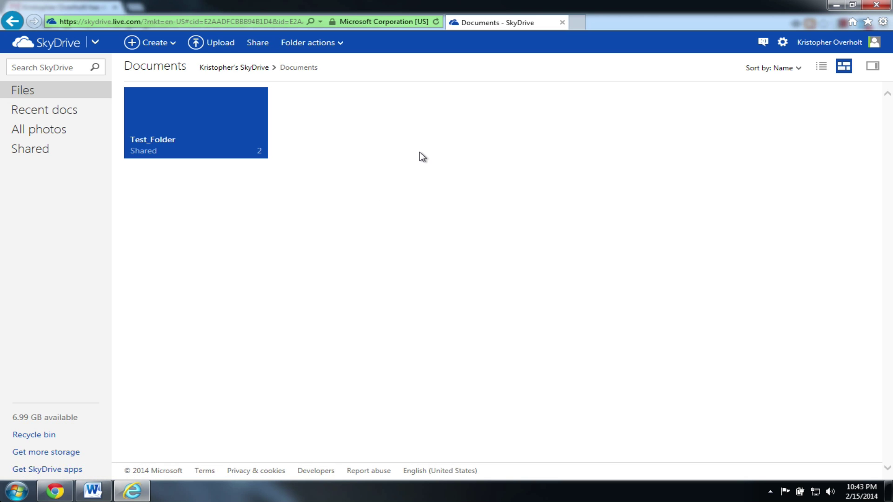
Step: Open the Fire Service Committee folder from the Shared view
left_click(20, 149)
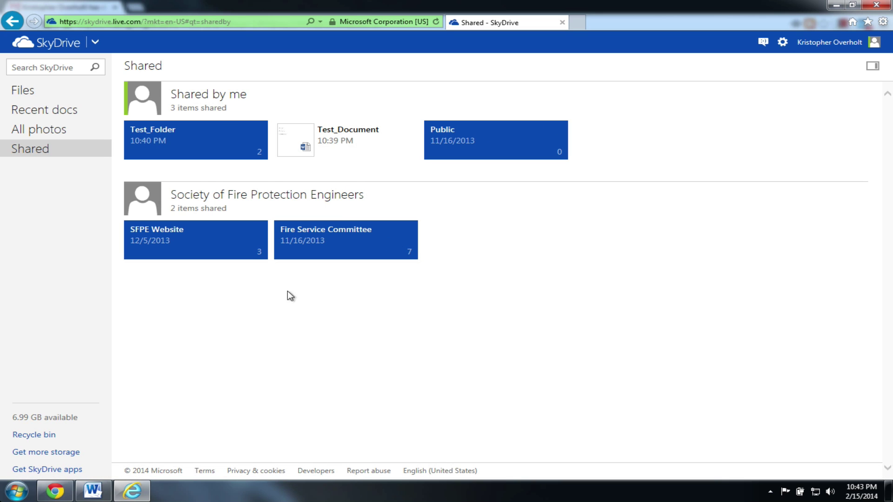
left_click(351, 252)
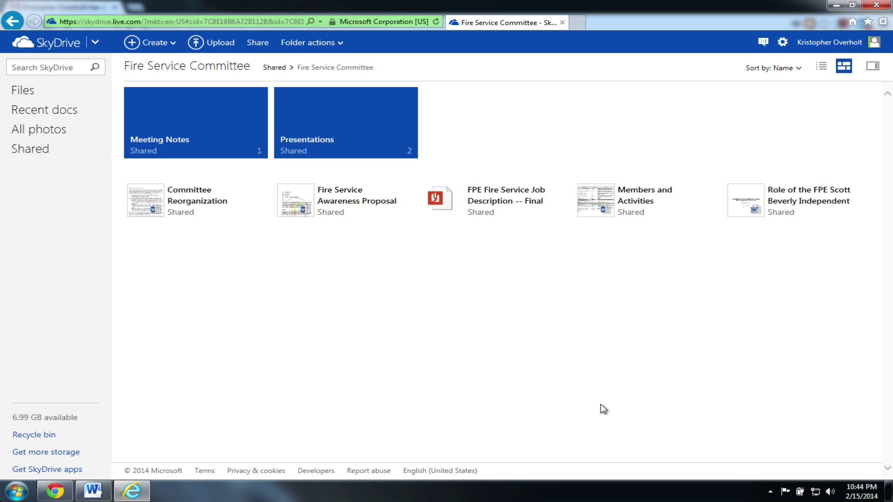
Step: Return to top-level Files and open, then dismiss, the gear settings menu
left_click(70, 90)
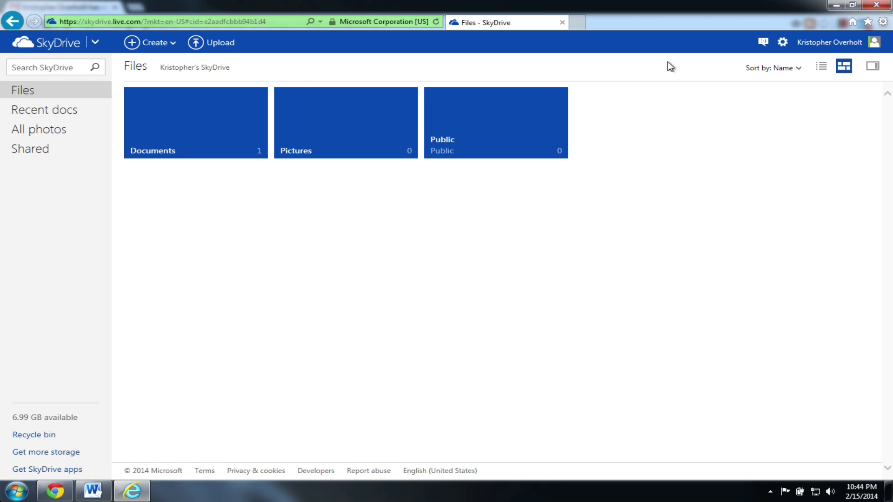
left_click(788, 43)
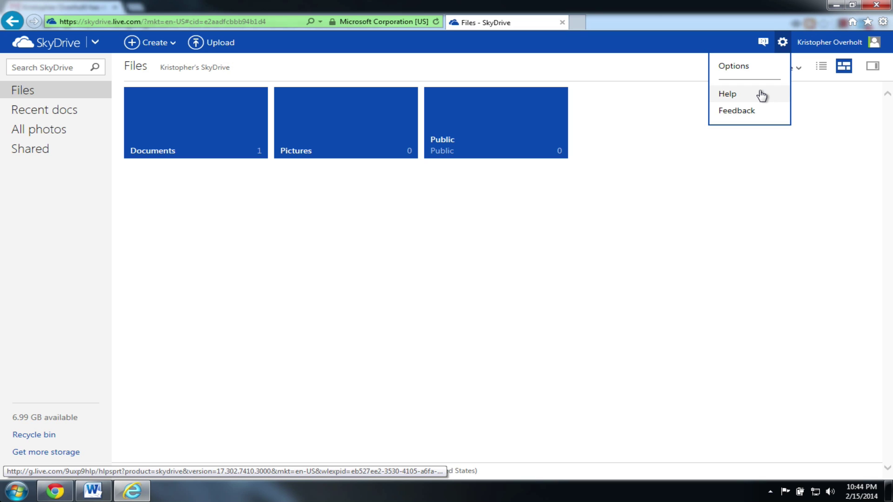
left_click(385, 213)
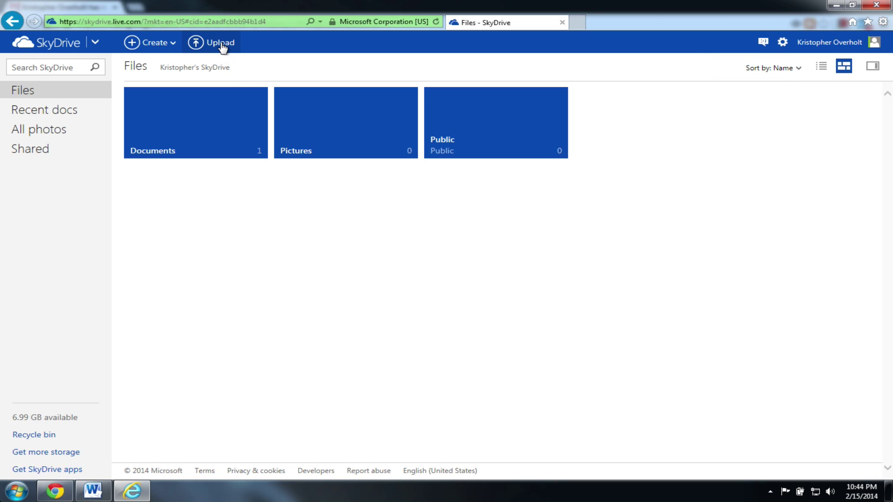